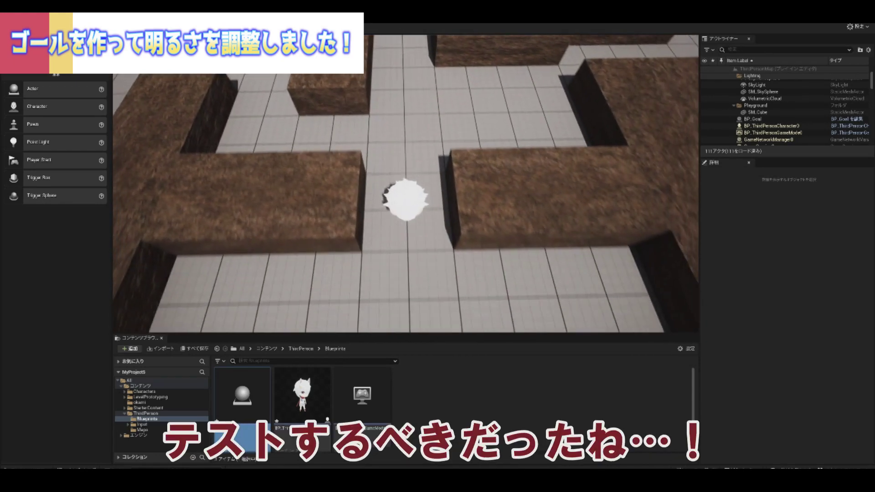
# Step: Stop the play session and lower the SpotLight's Outer Cone Angle in BP_ThirdPersonCharacter
pyautogui.press('Escape')
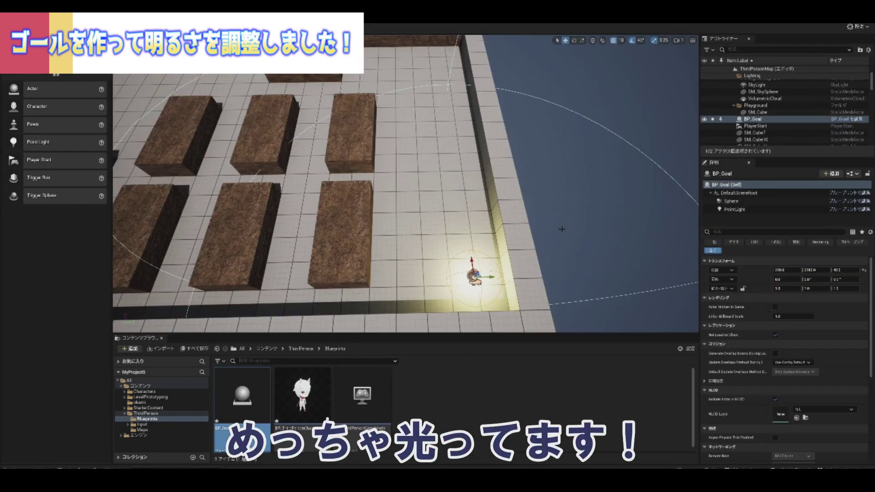
pyautogui.scroll(-2, 548, 241)
pyautogui.scroll(-3, 548, 241)
pyautogui.scroll(-2, 549, 241)
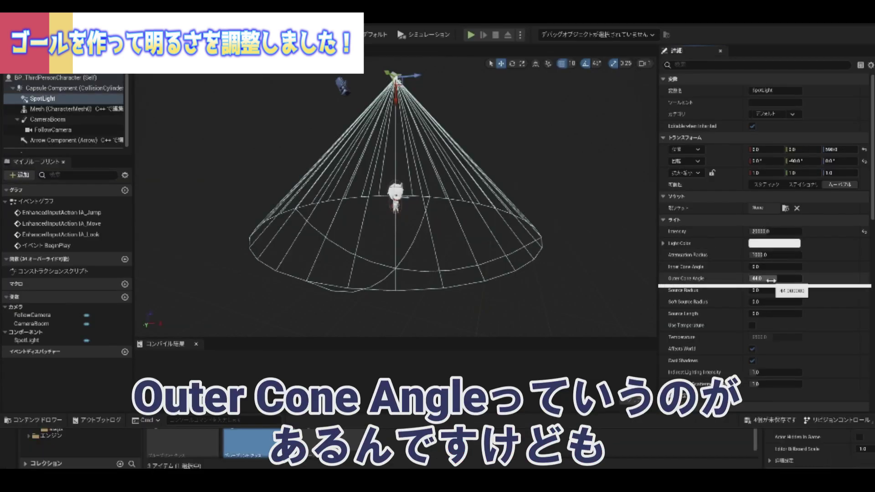
pyautogui.moveTo(770, 279); pyautogui.dragTo(747, 280)
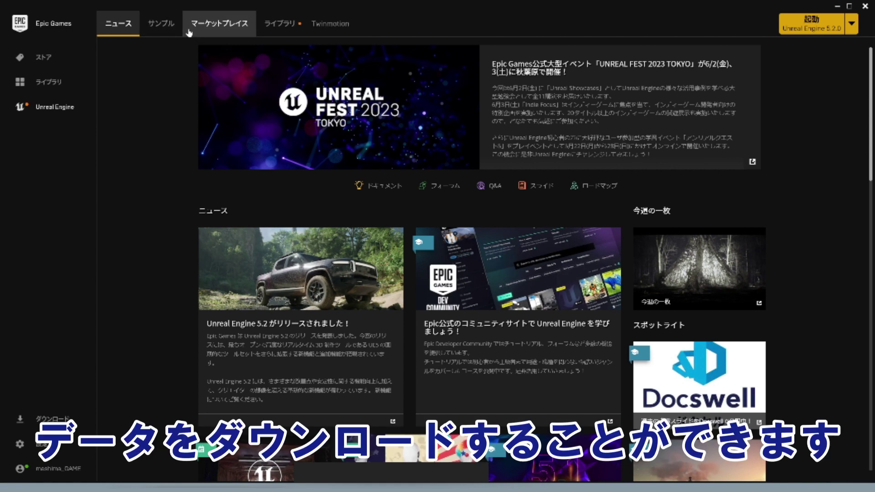
# Step: Browse the Marketplace and choose the キャラクター catalog category
pyautogui.click(204, 25)
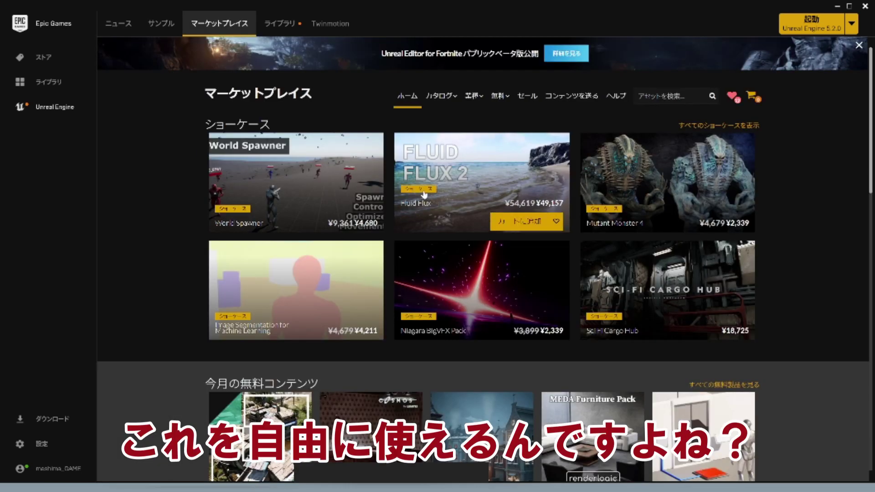
pyautogui.scroll(-3, 466, 209)
pyautogui.scroll(3, 465, 209)
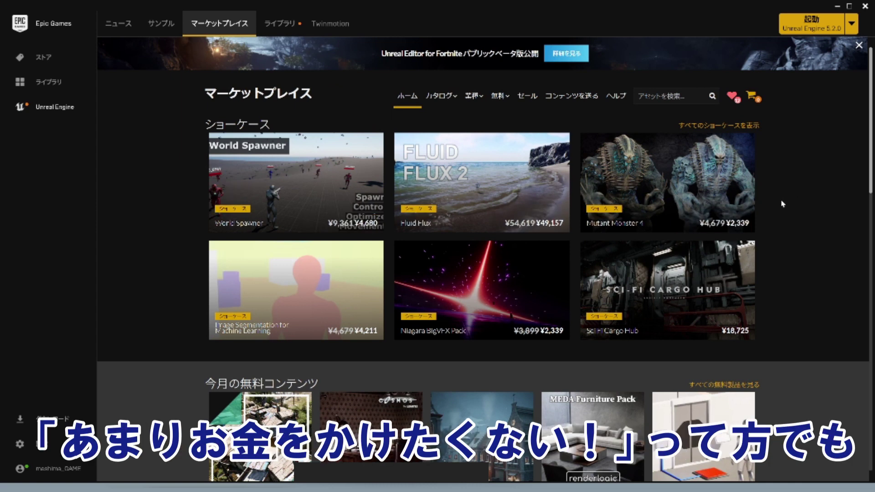
pyautogui.scroll(-2, 782, 204)
pyautogui.scroll(-2, 783, 204)
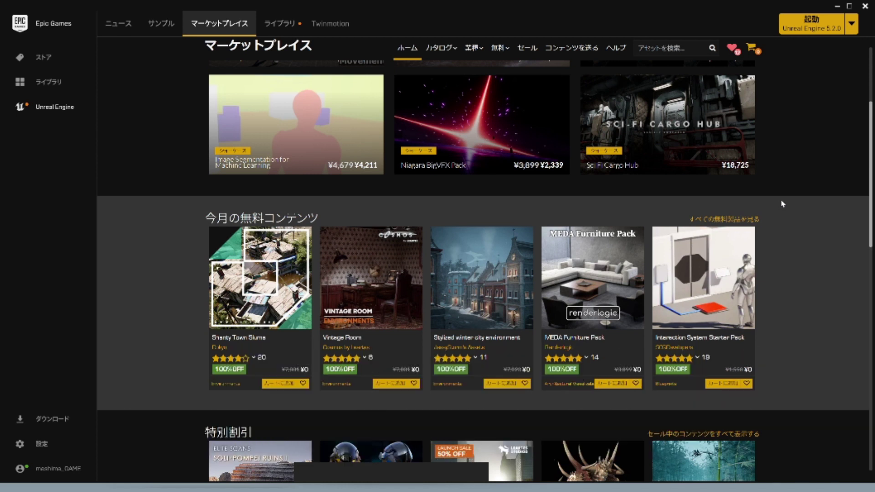
pyautogui.scroll(-2, 783, 204)
pyautogui.scroll(-2, 783, 204)
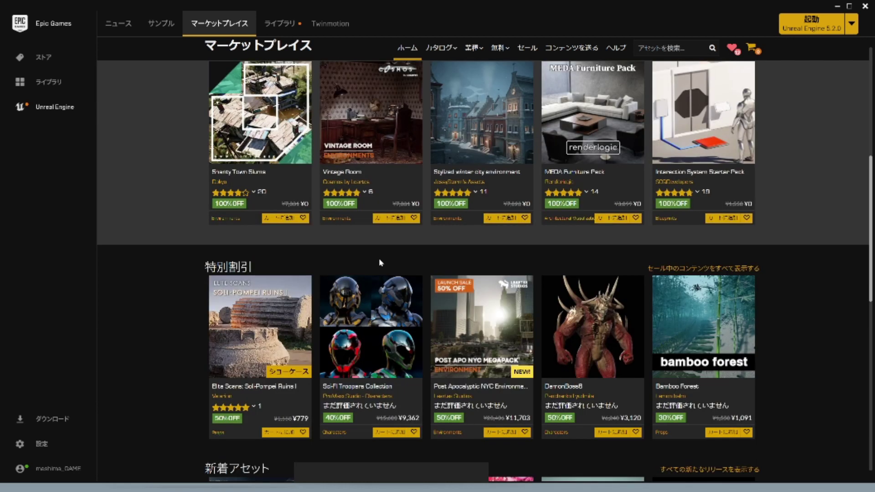
pyautogui.scroll(-2, 380, 261)
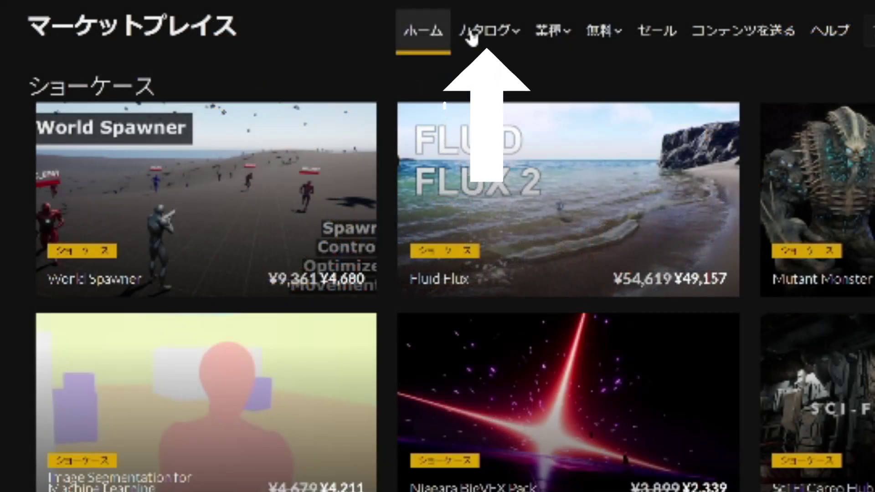
pyautogui.click(473, 37)
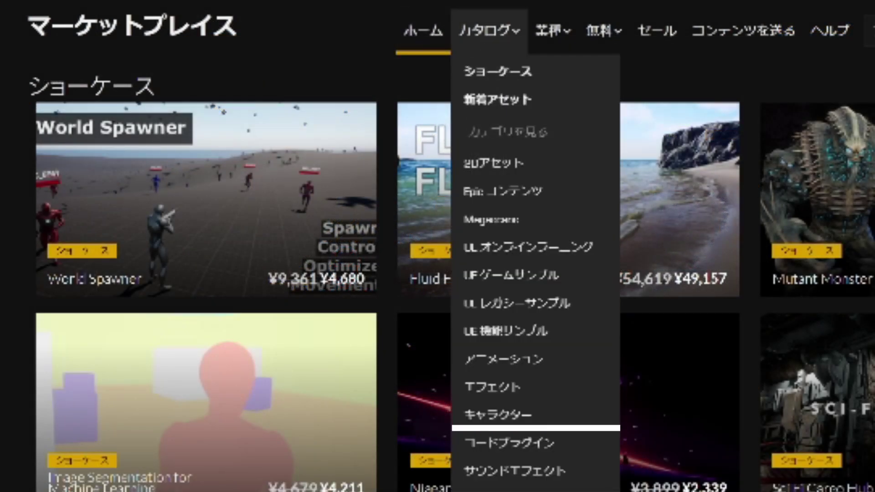
pyautogui.click(455, 423)
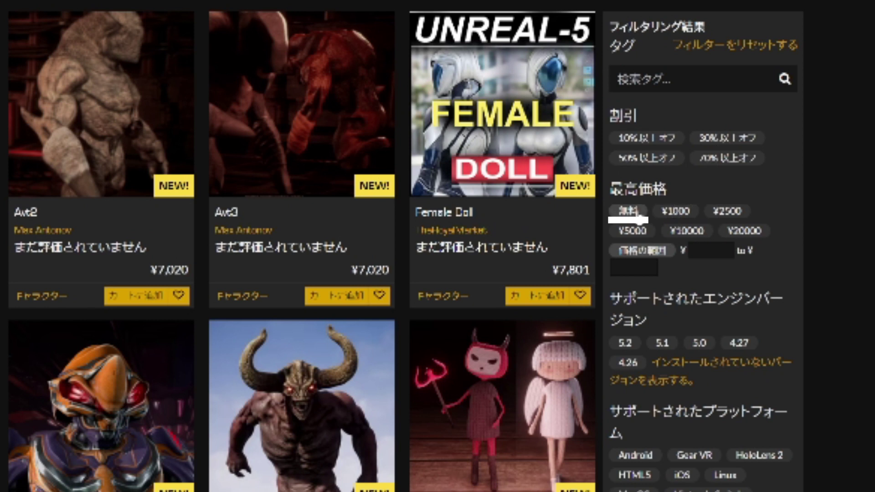
# Step: Filter characters to free items, view the City of Brass previews, then open ANIMAL VARIETY PACK
pyautogui.click(634, 214)
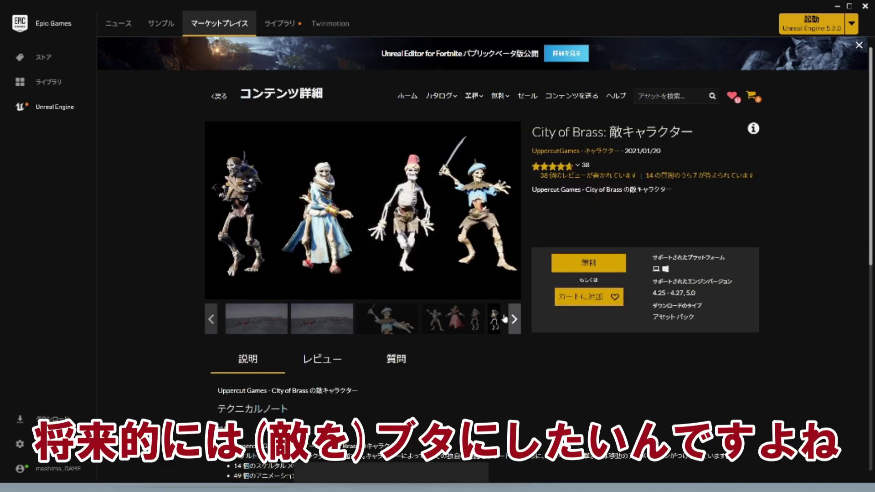
pyautogui.click(514, 318)
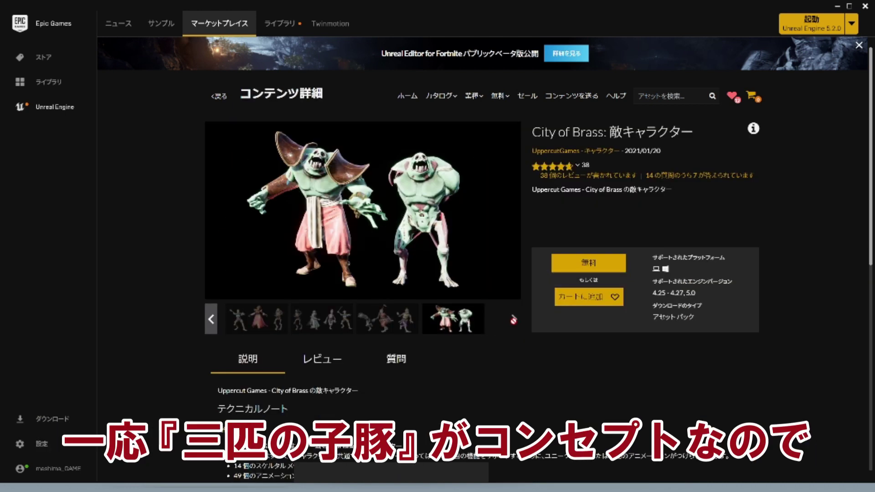
pyautogui.click(343, 324)
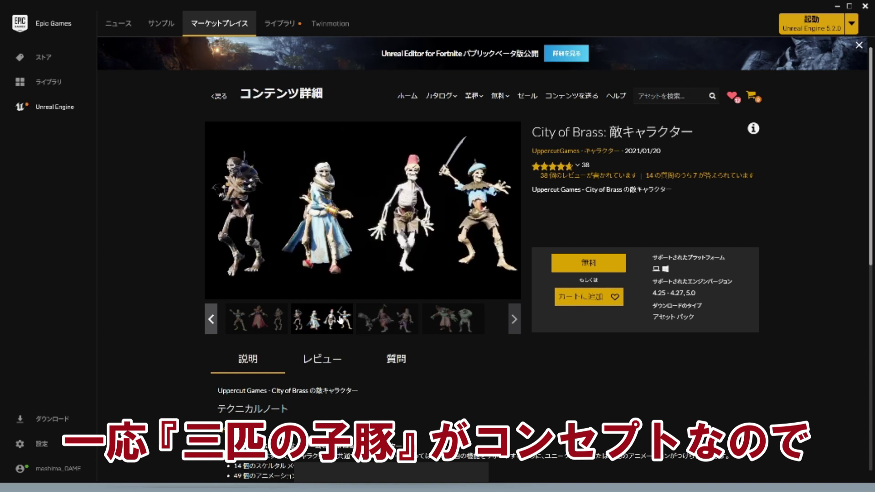
pyautogui.click(399, 326)
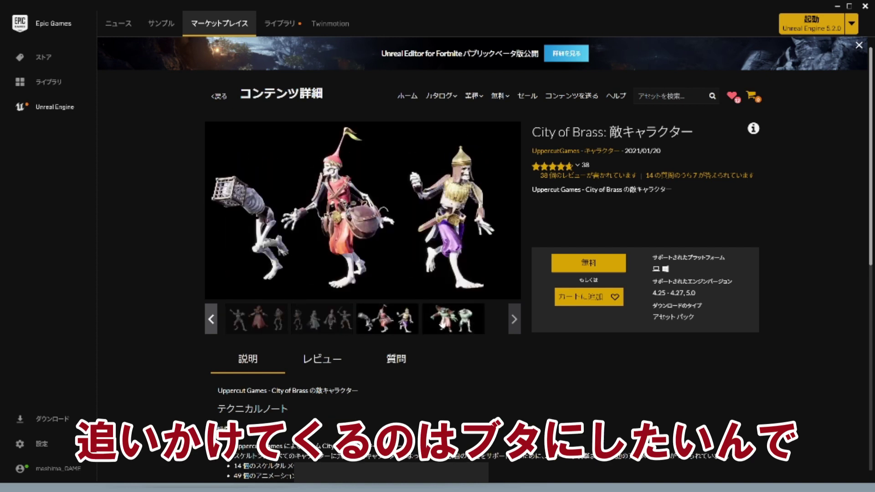
pyautogui.click(471, 325)
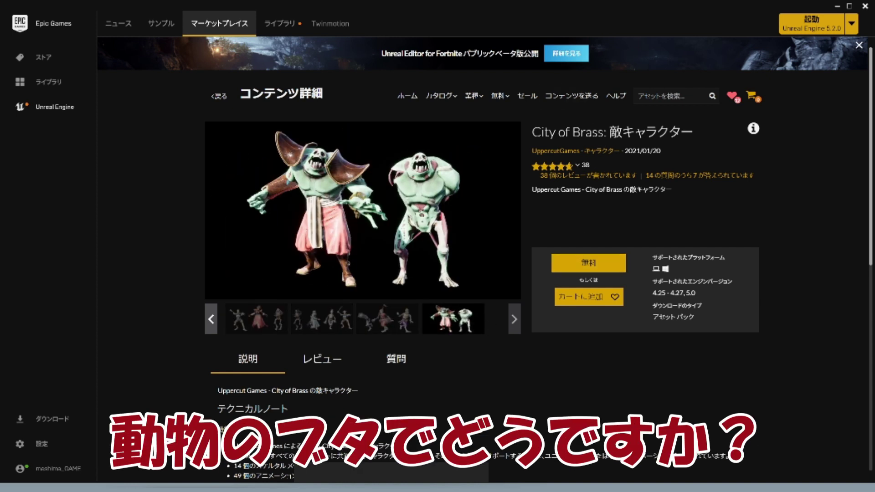
pyautogui.click(219, 96)
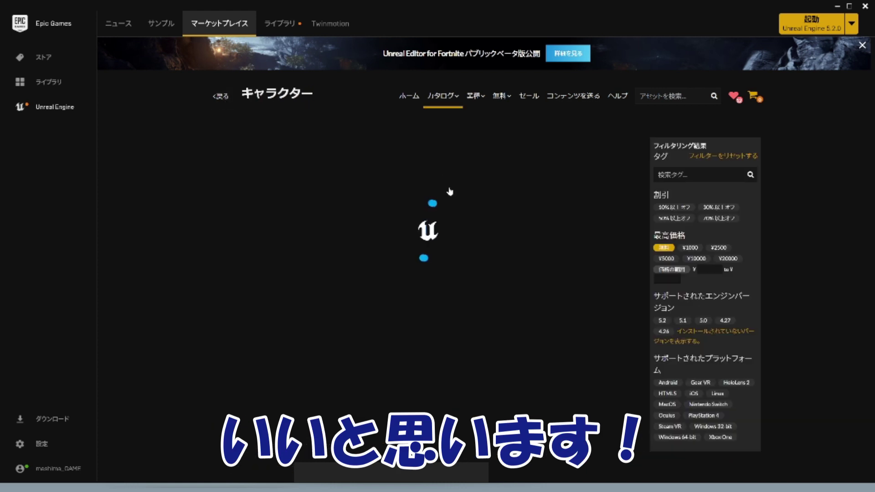
pyautogui.click(392, 190)
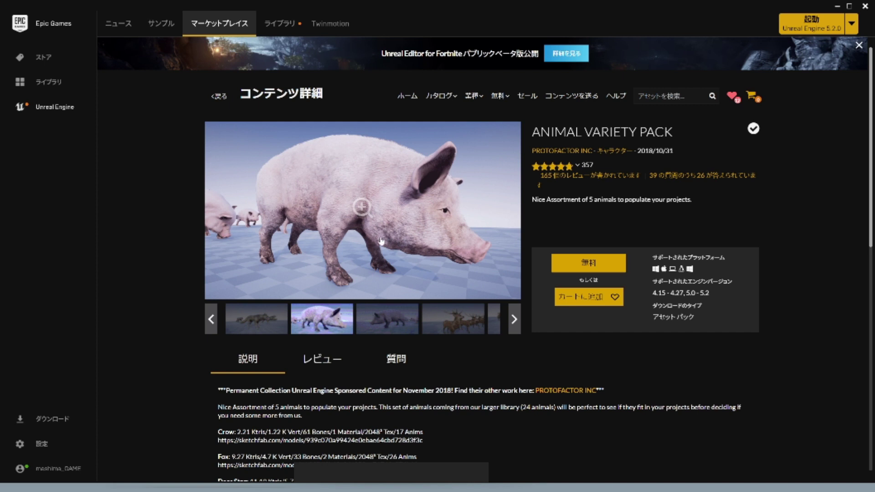
# Step: Claim the free ANIMAL VARIETY PACK and add it to the MyProject5 project
pyautogui.click(604, 271)
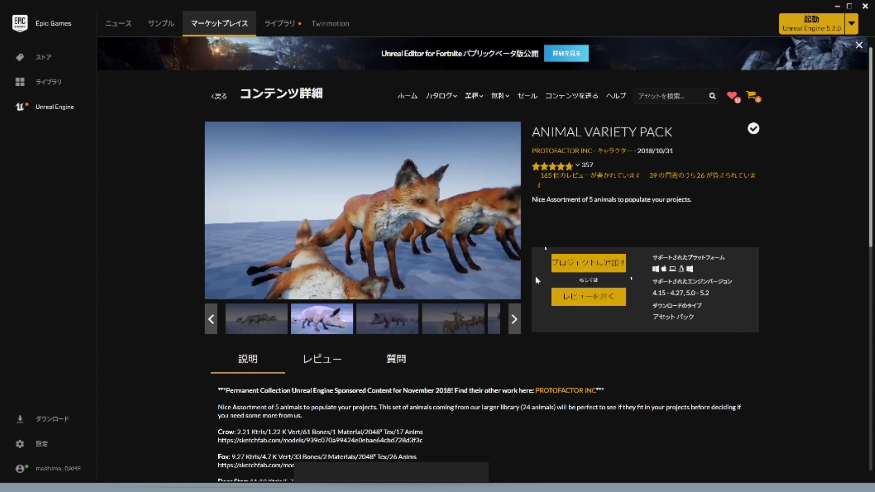
pyautogui.click(576, 265)
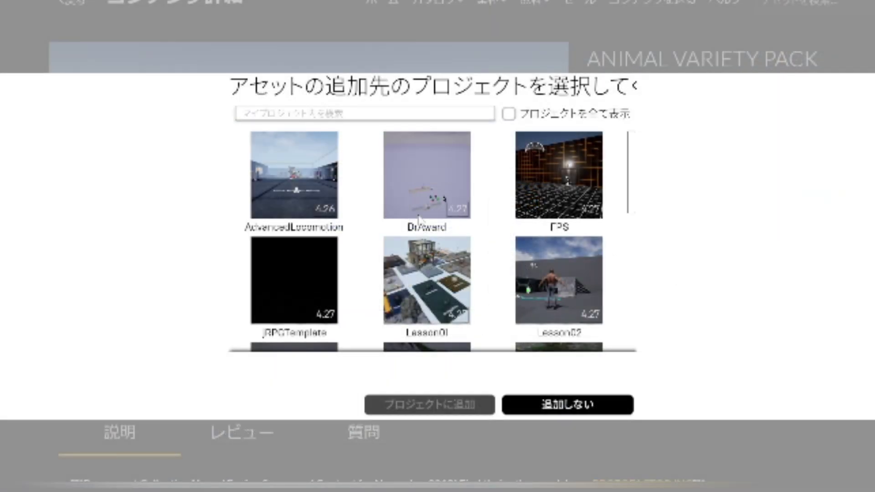
pyautogui.scroll(-1, 417, 212)
pyautogui.scroll(-4, 417, 212)
pyautogui.click(565, 219)
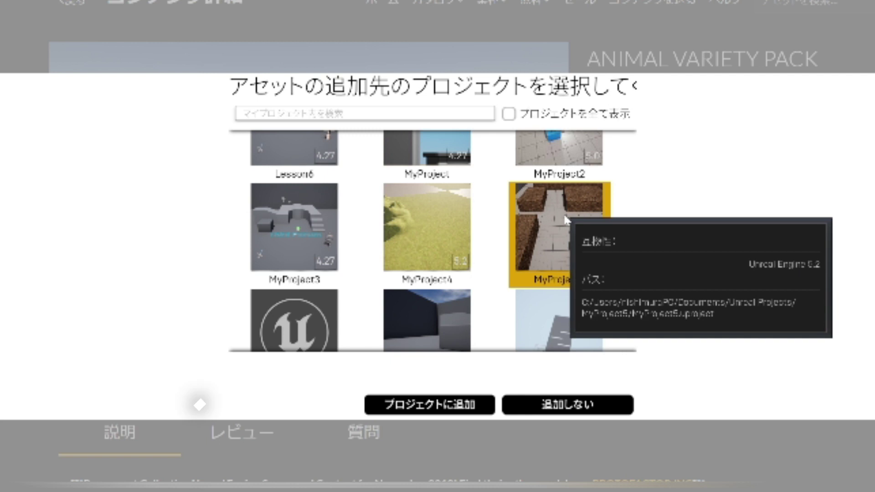
pyautogui.click(476, 410)
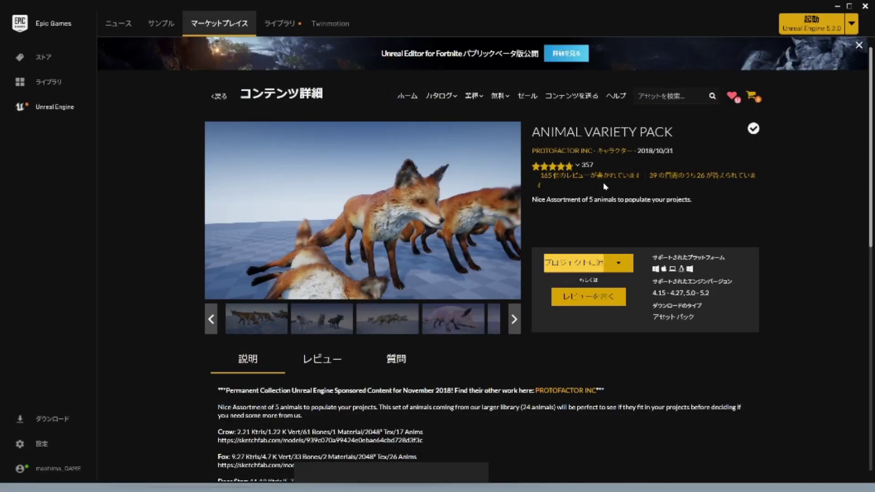
# Step: Navigate to AnimalVarietyPack > Pig > Meshes in the Content Browser and select SK_Pig
pyautogui.moveTo(683, 488)
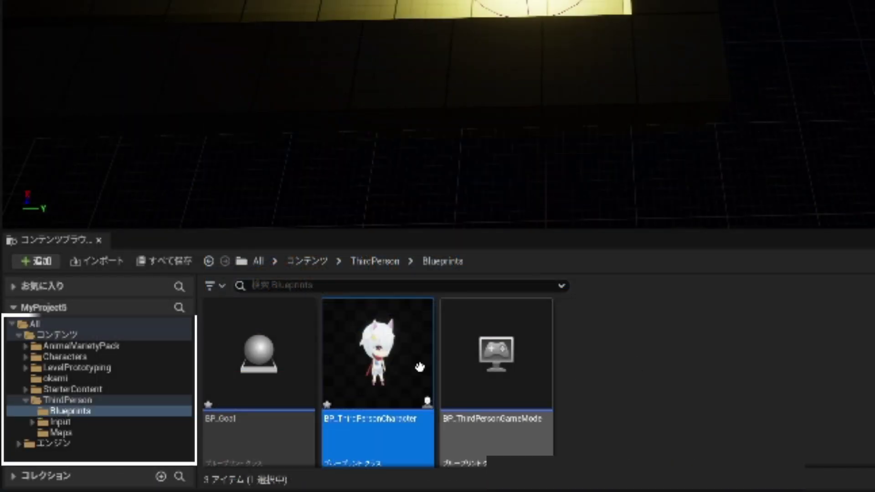
pyautogui.click(84, 347)
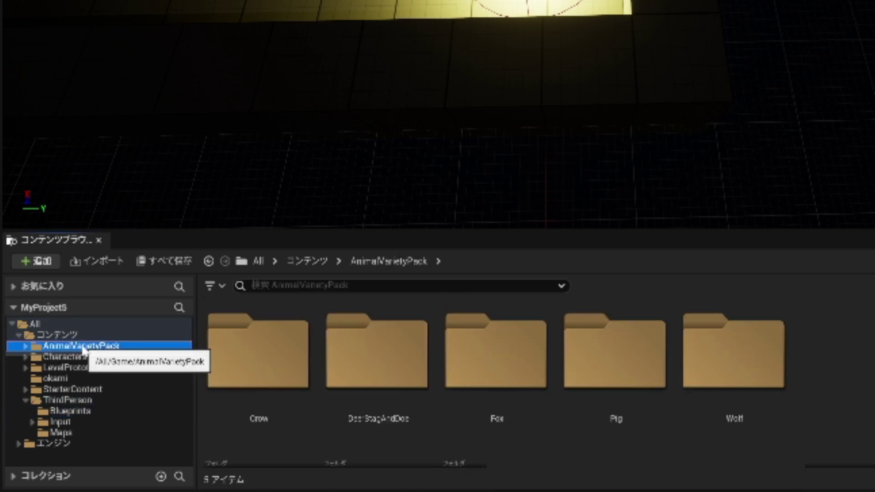
pyautogui.doubleClick(607, 380)
pyautogui.doubleClick(608, 381)
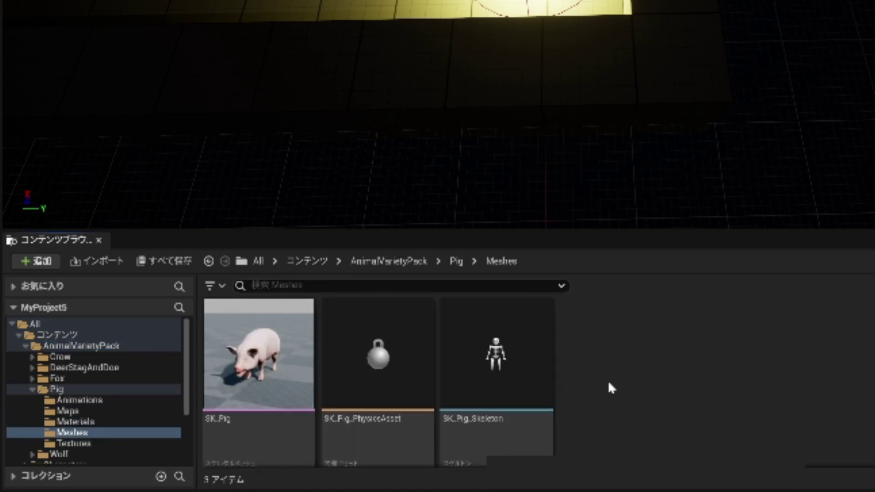
pyautogui.click(258, 355)
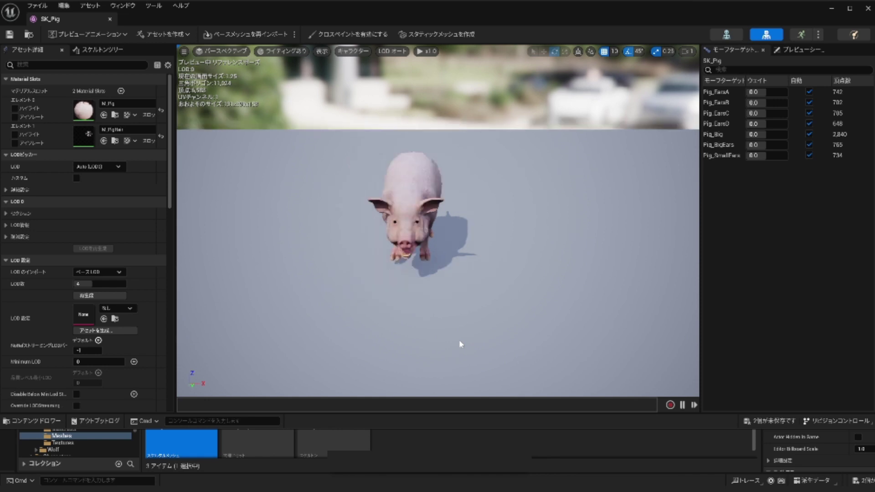
# Step: Switch to Animation mode and preview ANIM_Pig_attack, RunTurnL_RM, IdleLookAround and ComboAttack
pyautogui.scroll(3, 459, 341)
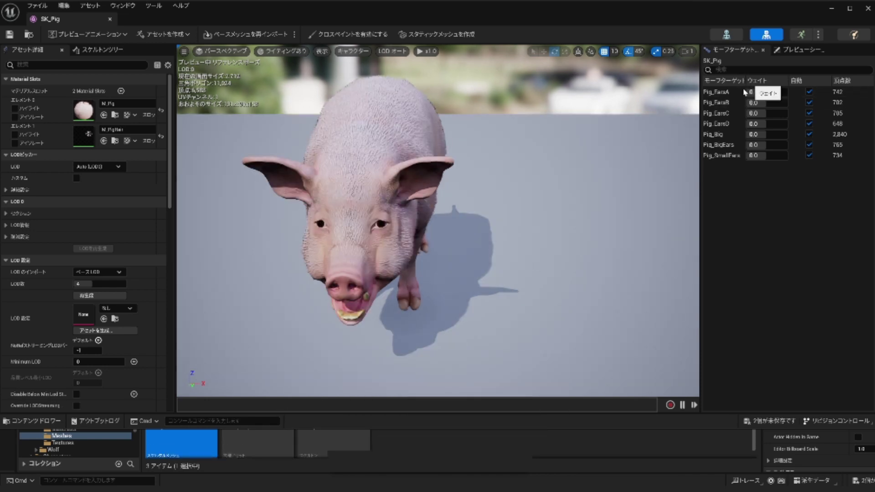
pyautogui.click(801, 38)
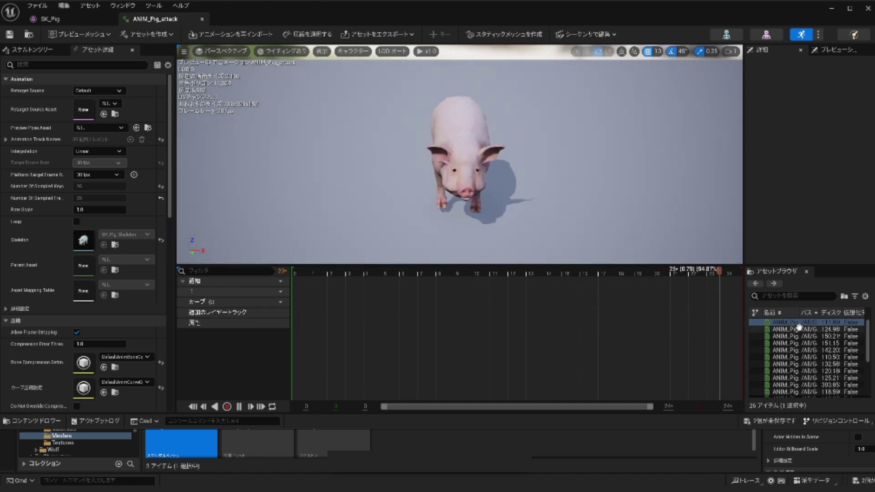
pyautogui.scroll(-3, 798, 346)
pyautogui.click(793, 385)
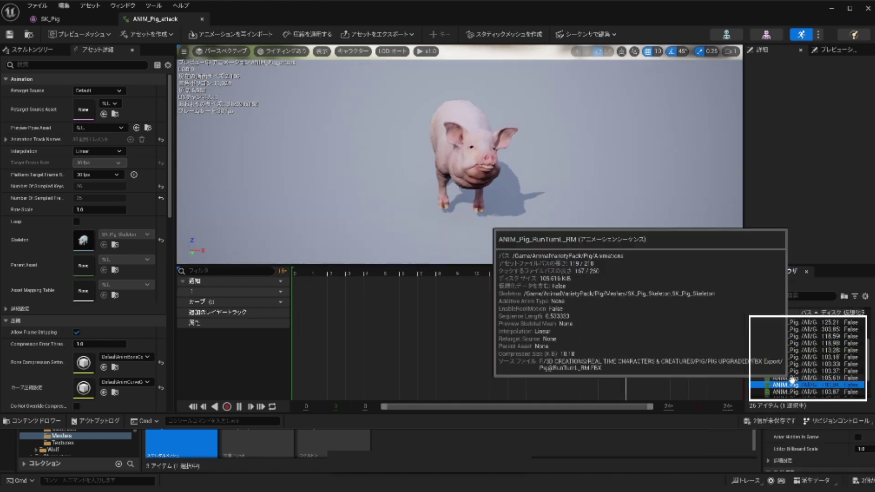
pyautogui.click(804, 329)
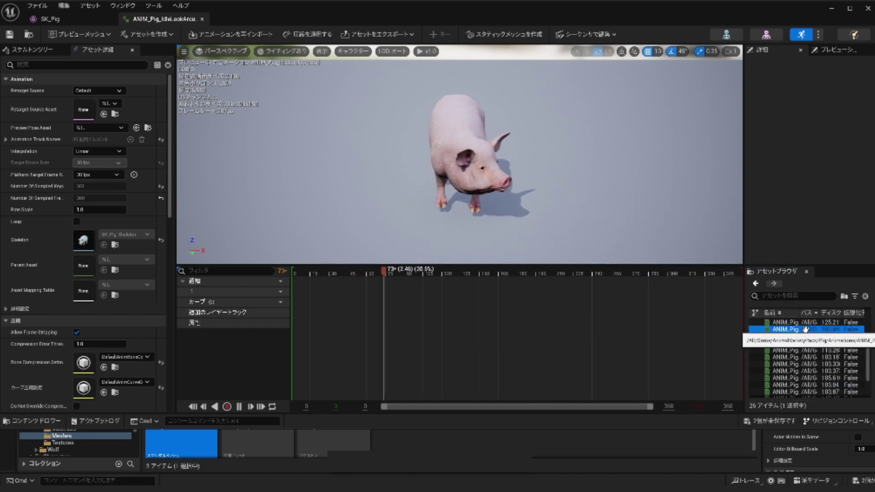
pyautogui.scroll(3, 804, 333)
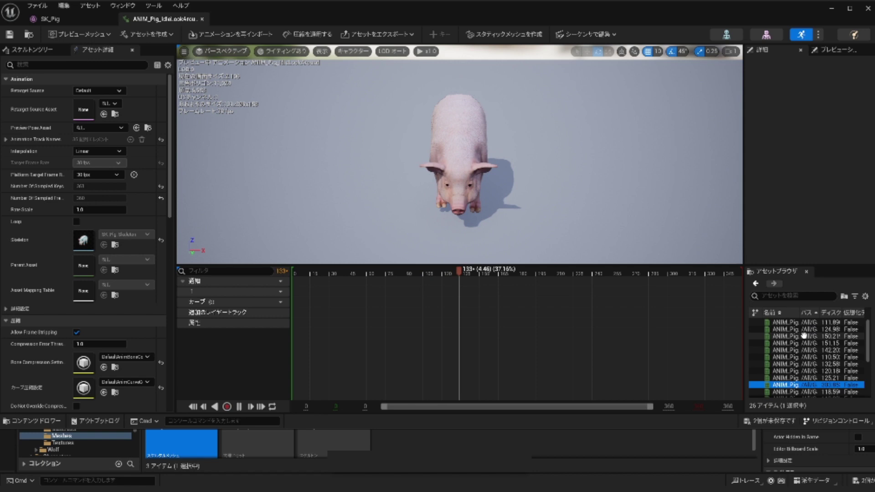
pyautogui.click(804, 336)
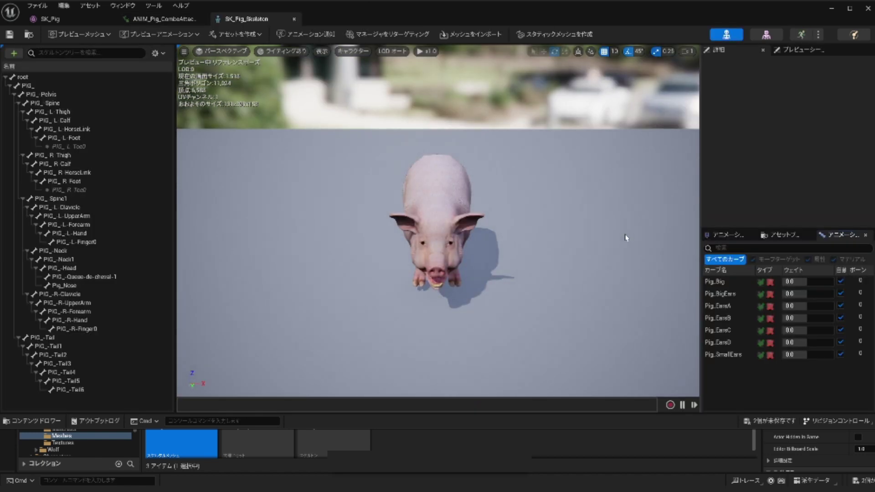
# Step: Close the pig editor, return to ThirdPerson/Blueprints and start a new Blueprint Class there
pyautogui.click(868, 9)
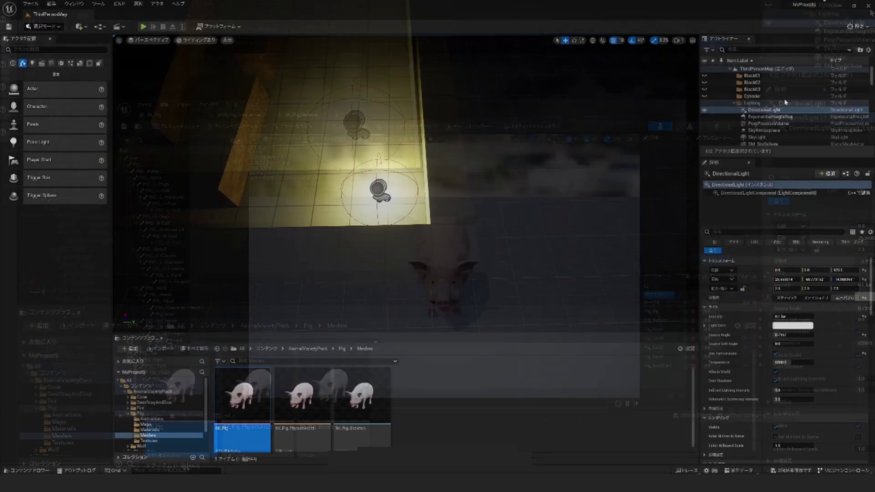
pyautogui.hotkey('alt', 'Left')
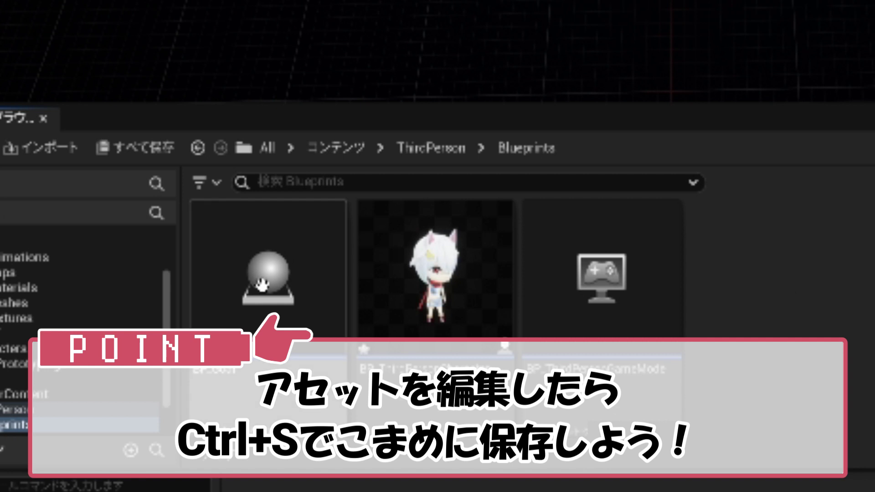
pyautogui.moveTo(272, 298)
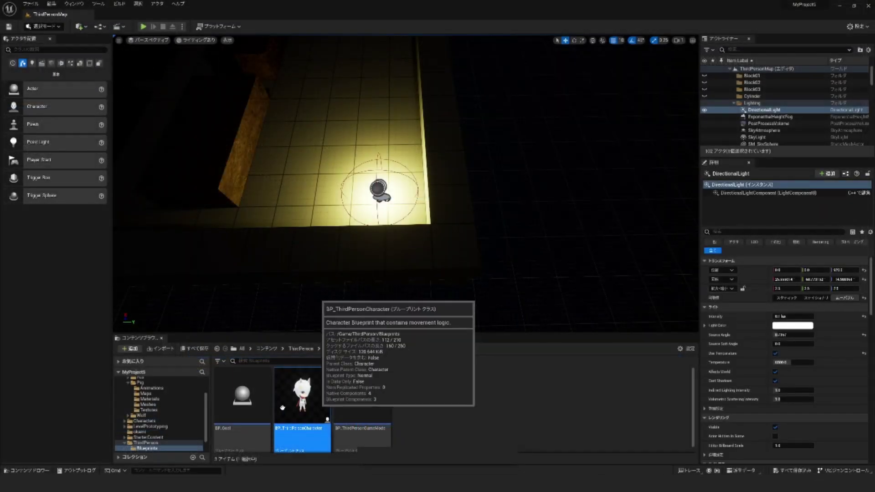
pyautogui.click(177, 390)
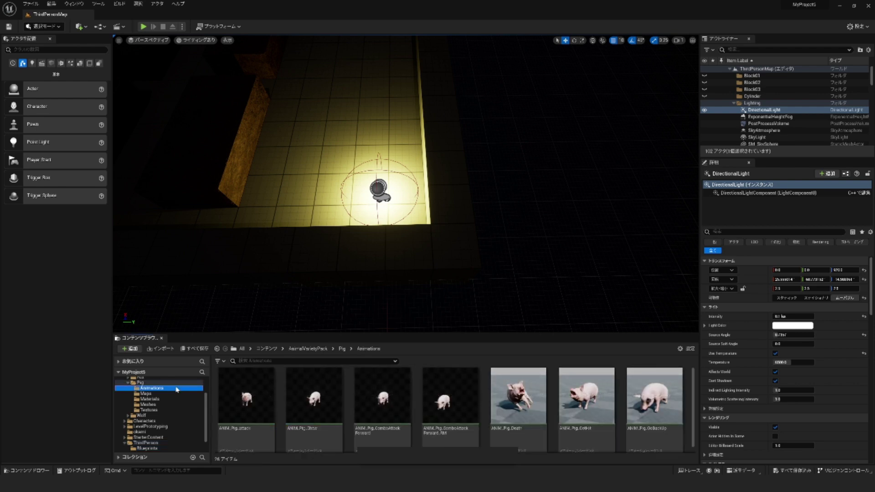
pyautogui.moveTo(306, 398)
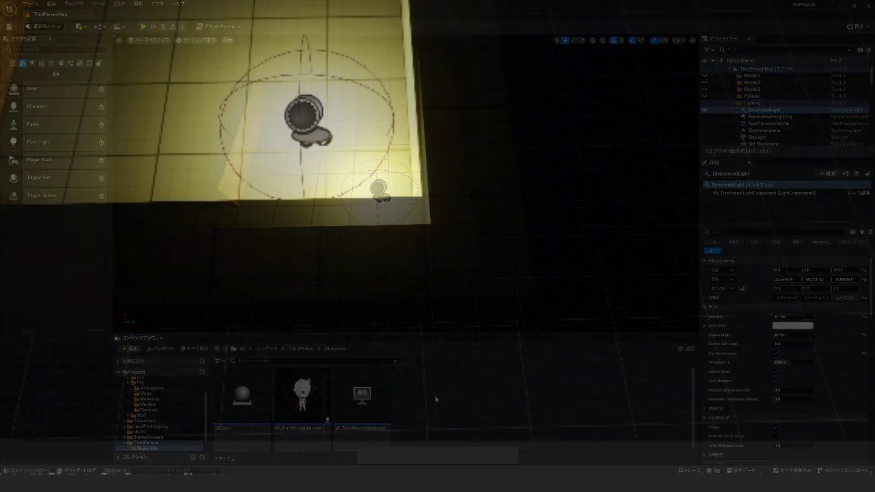
pyautogui.rightClick(437, 398)
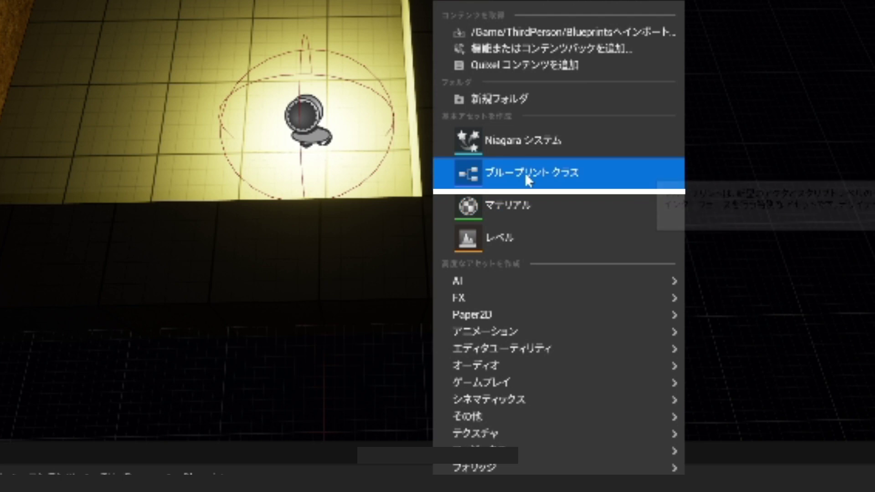
pyautogui.click(527, 179)
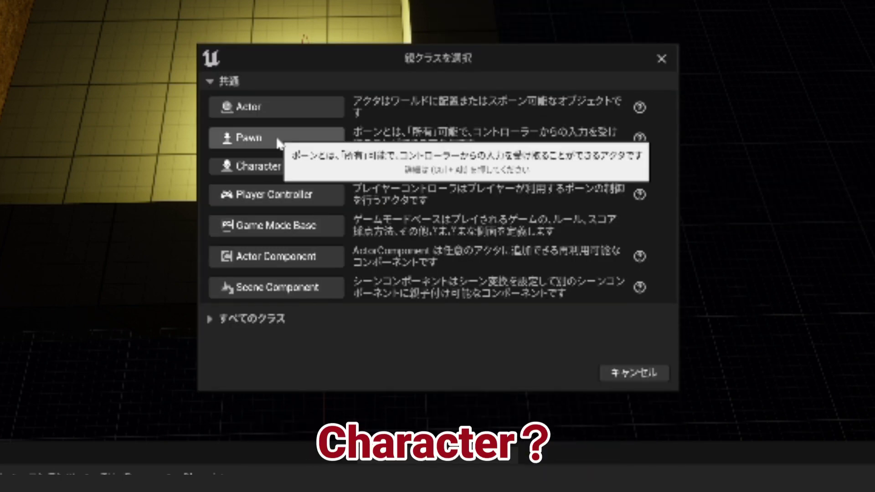
# Step: Choose Character as the parent class and name the new Blueprint BP_EnemyPig
pyautogui.click(288, 168)
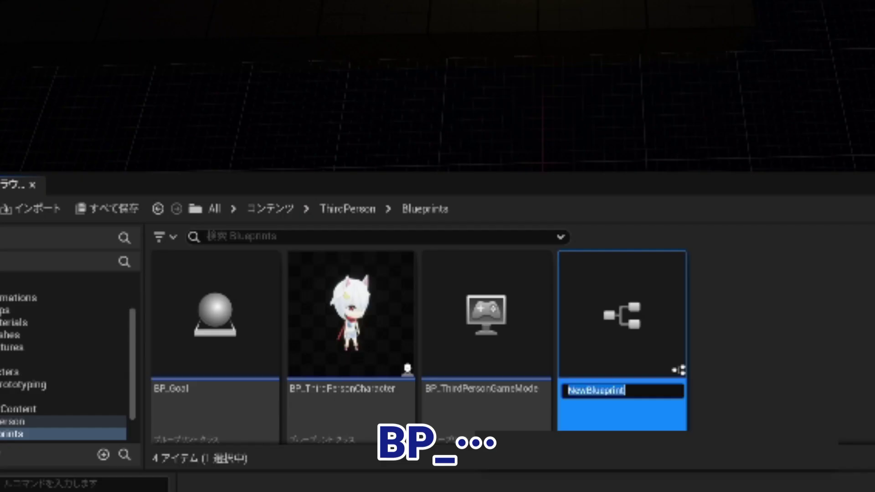
pyautogui.write('BP')
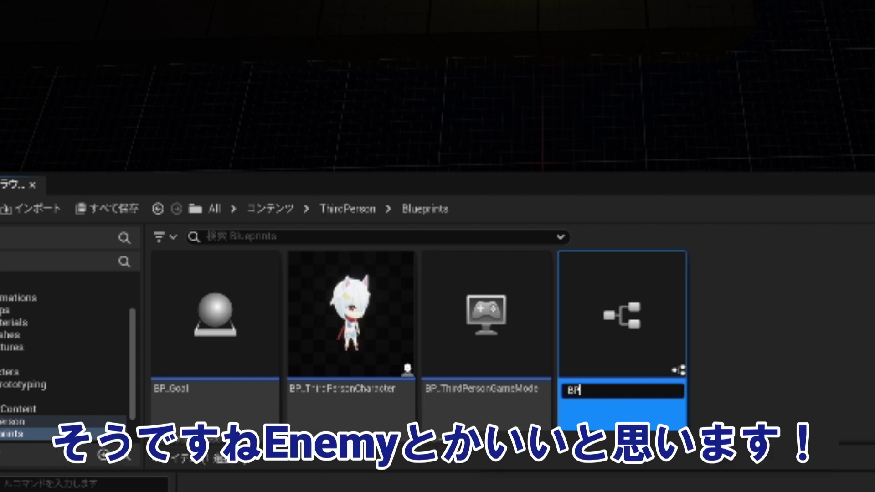
pyautogui.write('_EnemyPla')
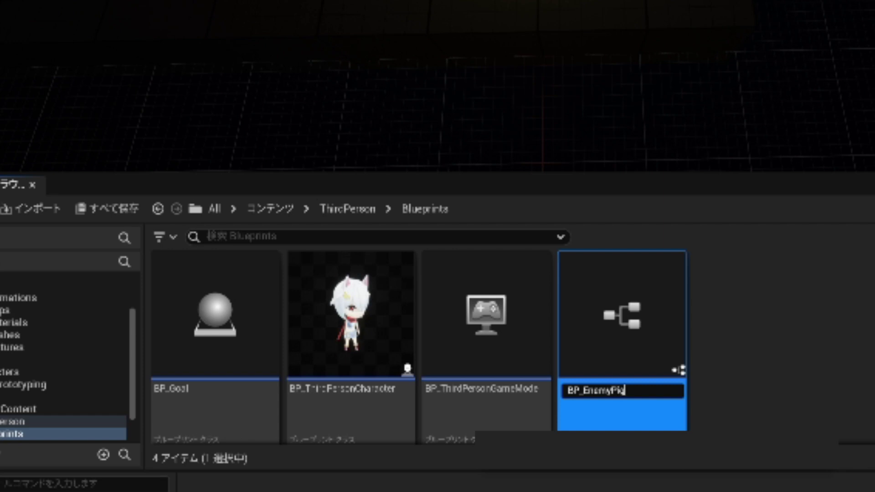
pyautogui.press('Return')
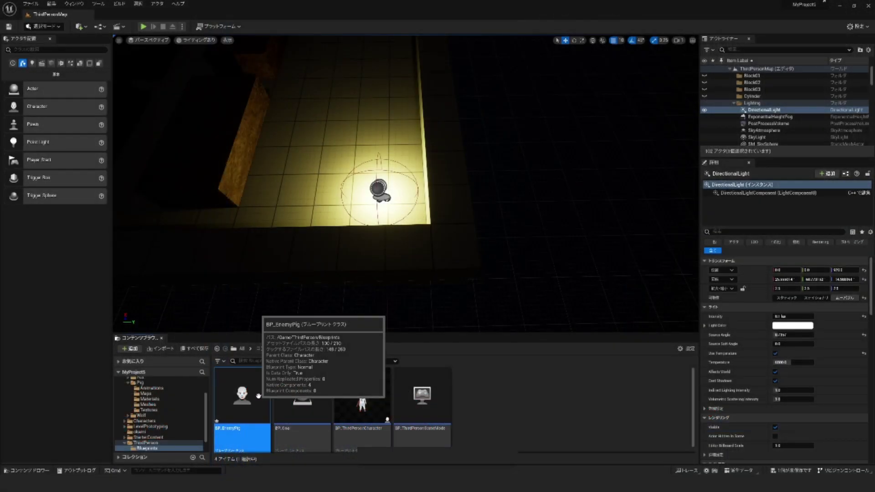
# Step: Open BP_EnemyPig, select its Mesh component and assign the SK_Pig skeletal mesh
pyautogui.doubleClick(258, 395)
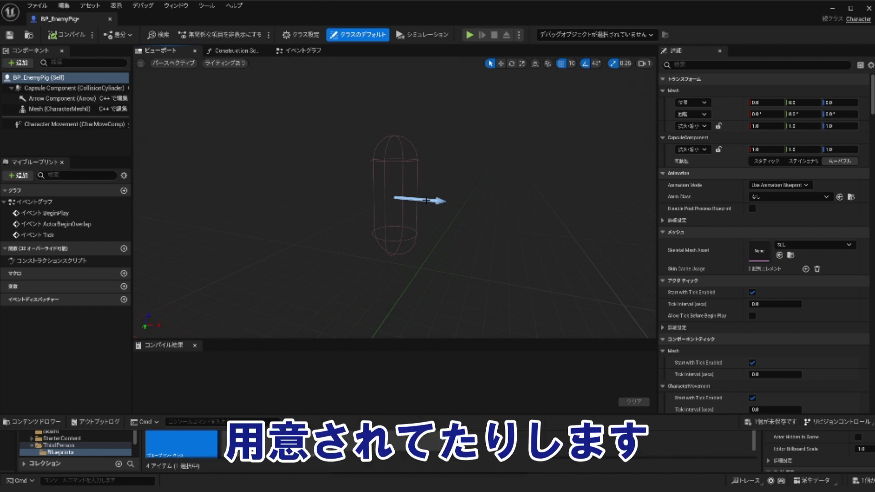
pyautogui.moveTo(104, 123); pyautogui.dragTo(102, 101)
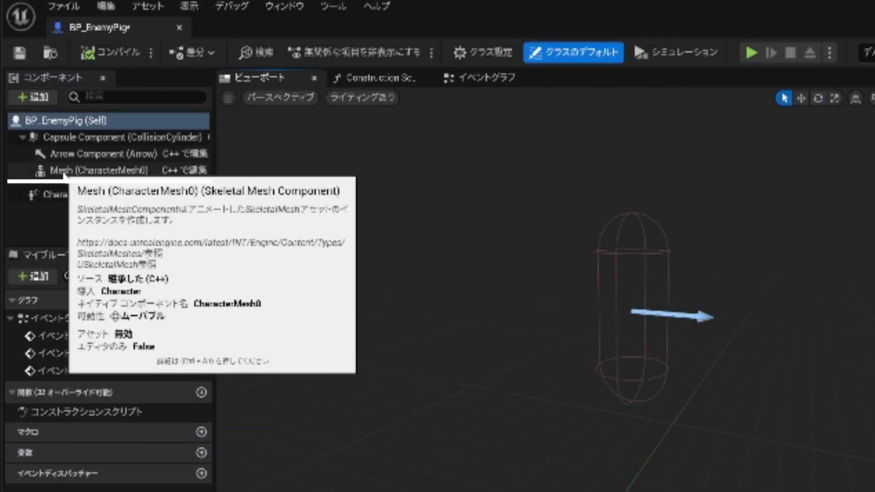
pyautogui.moveTo(168, 165); pyautogui.dragTo(64, 174)
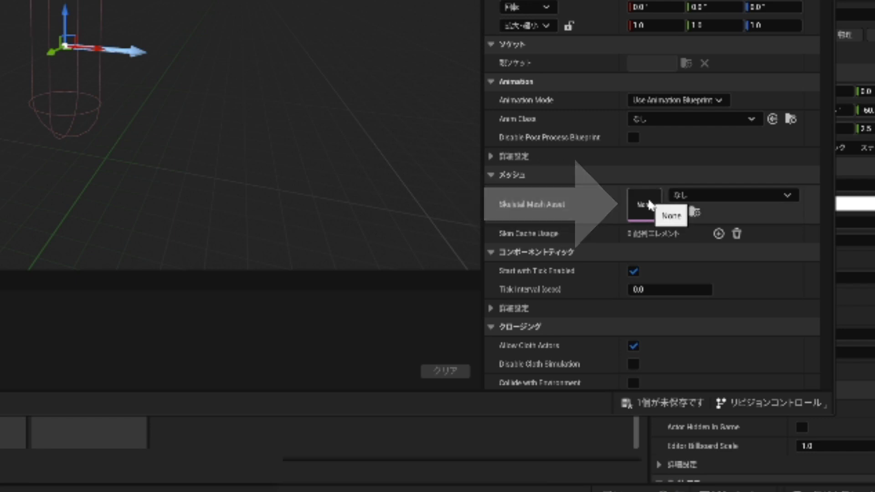
pyautogui.click(729, 195)
pyautogui.scroll(-2, 727, 368)
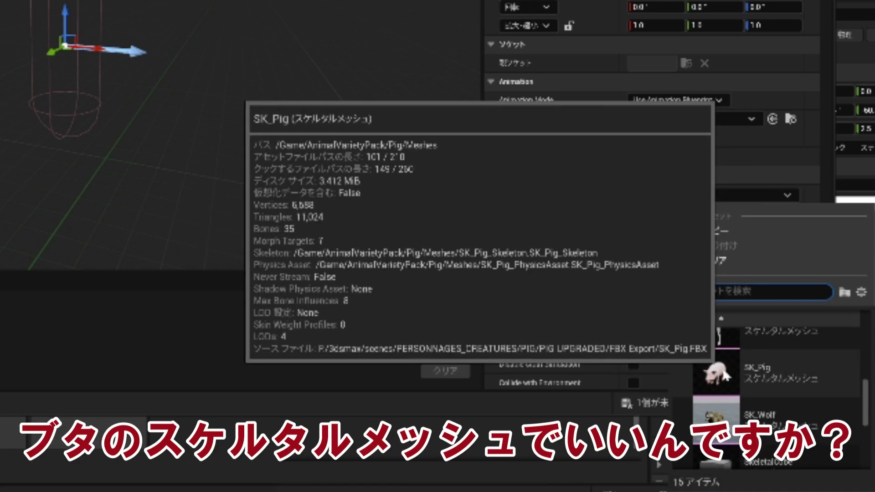
pyautogui.click(750, 367)
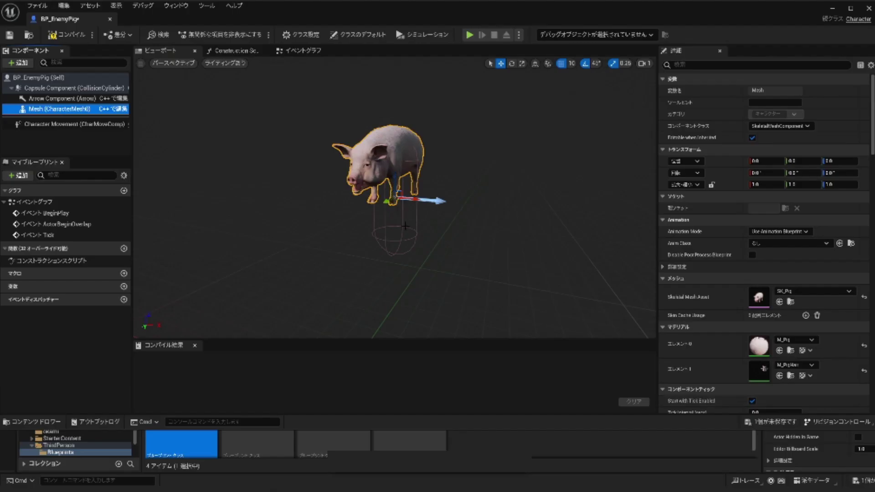
# Step: Rotate the pig mesh about -90° so it faces the forward arrow
pyautogui.click(511, 65)
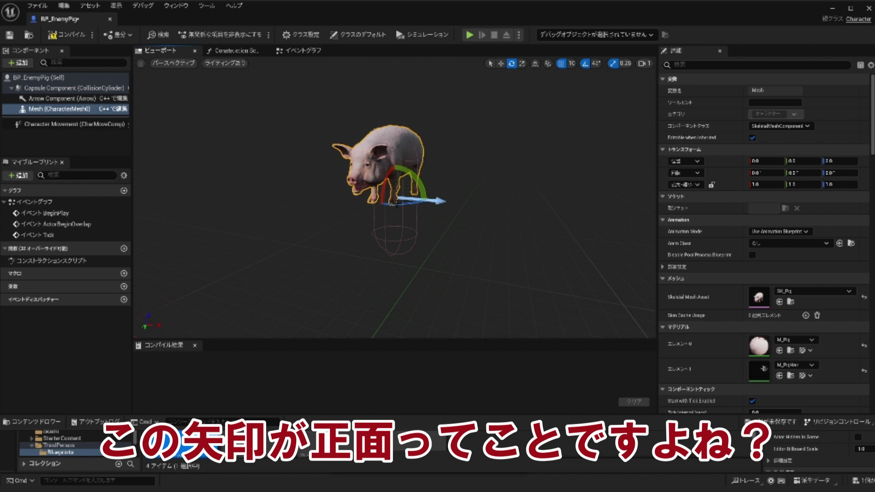
pyautogui.moveTo(401, 207); pyautogui.dragTo(415, 207, button='right')
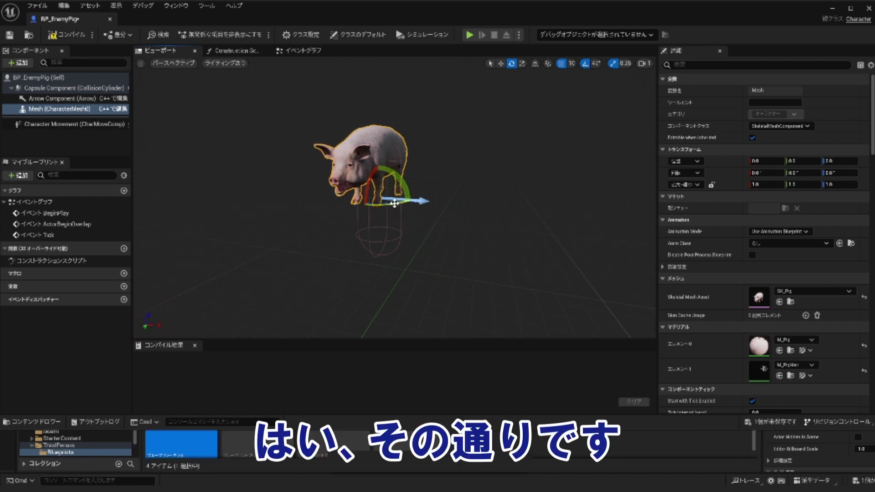
pyautogui.moveTo(394, 204); pyautogui.dragTo(360, 199)
pyautogui.scroll(3, 449, 244)
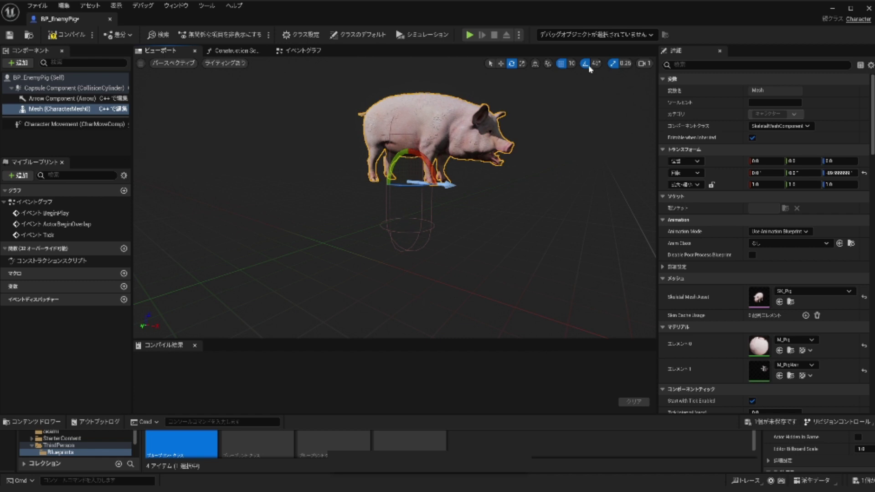
# Step: Lower the pig mesh to Z -80, compile BP_EnemyPig and close its editor
pyautogui.click(500, 63)
pyautogui.moveTo(392, 153); pyautogui.dragTo(538, 322)
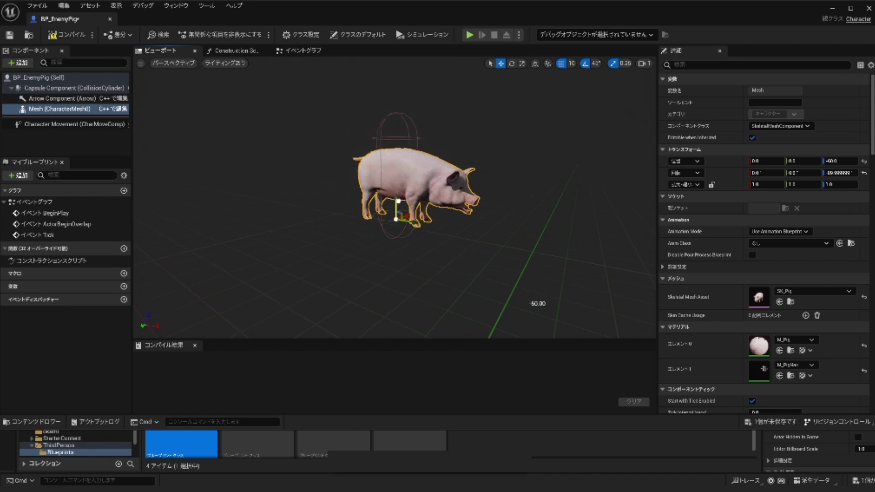
pyautogui.scroll(5, 411, 291)
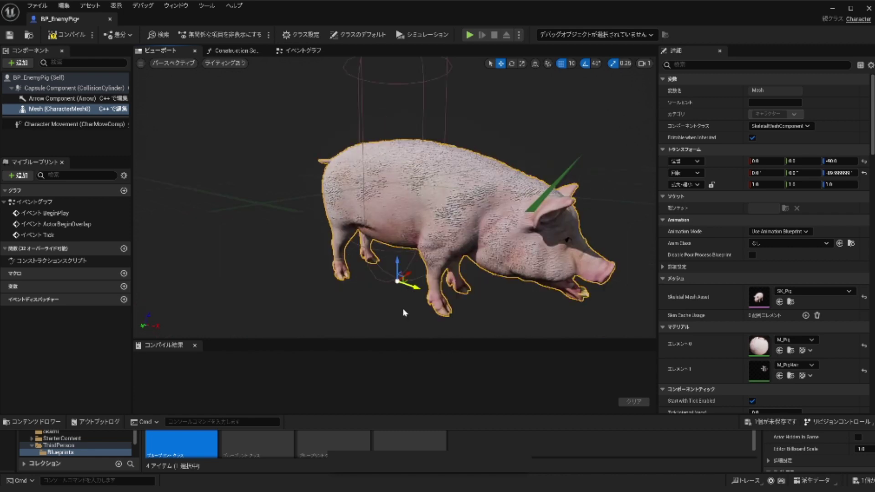
pyautogui.scroll(-5, 405, 301)
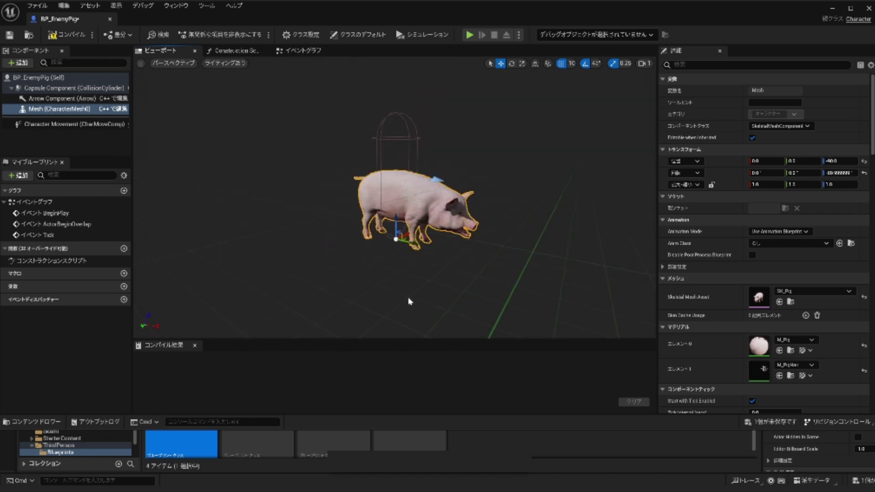
pyautogui.click(80, 37)
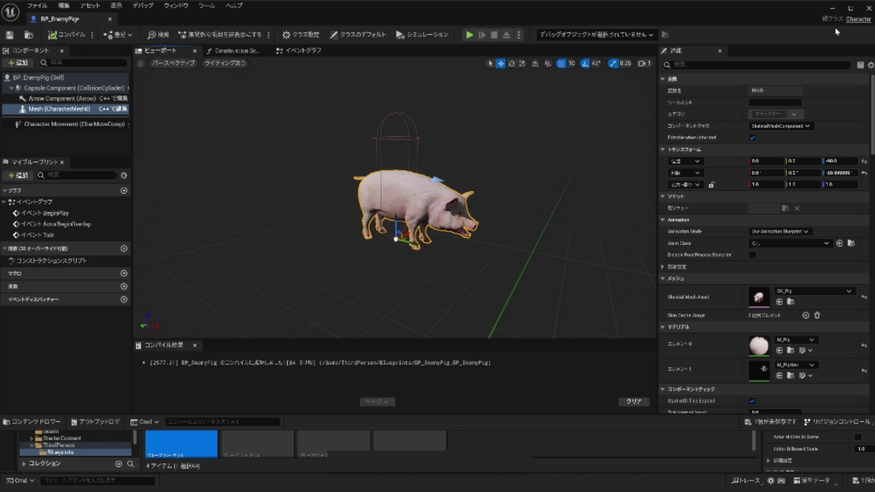
pyautogui.click(866, 9)
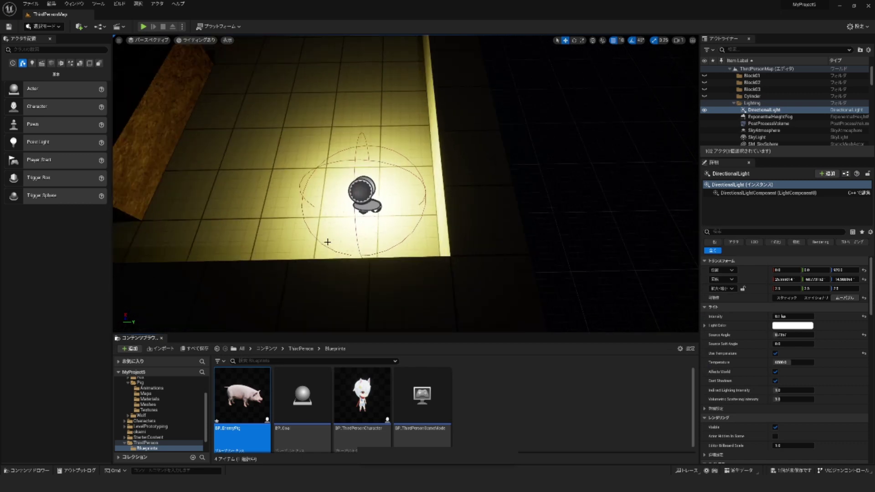
# Step: Switch the dark level viewport to Unlit view mode
pyautogui.moveTo(406, 183); pyautogui.dragTo(432, 192, button='right')
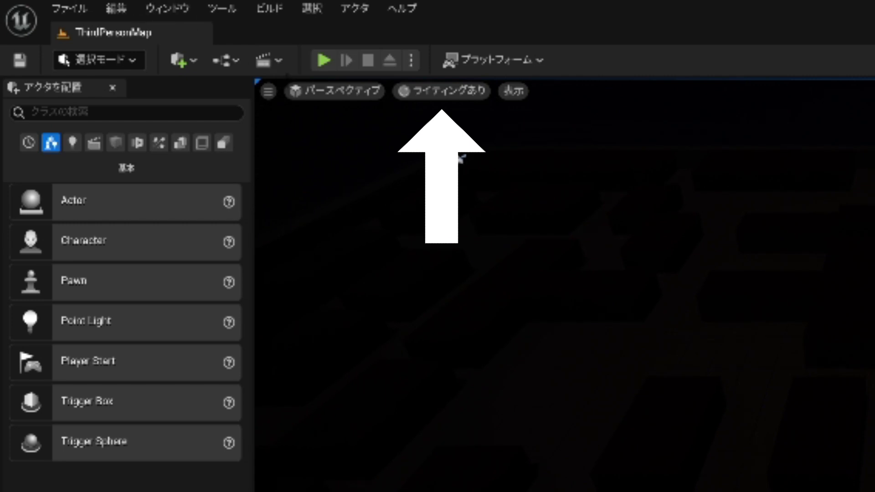
pyautogui.click(469, 91)
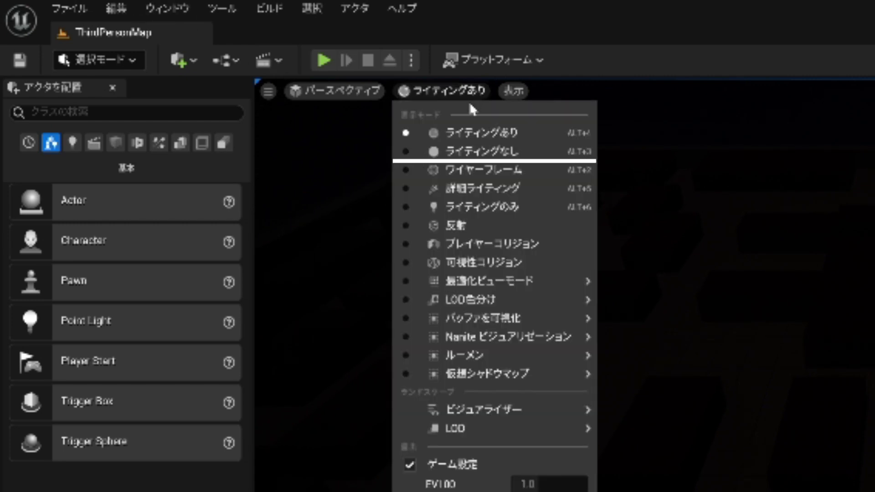
pyautogui.click(482, 150)
# Step: Place a BP_EnemyPig from the Content Browser onto the maze floor
pyautogui.scroll(2, 316, 202)
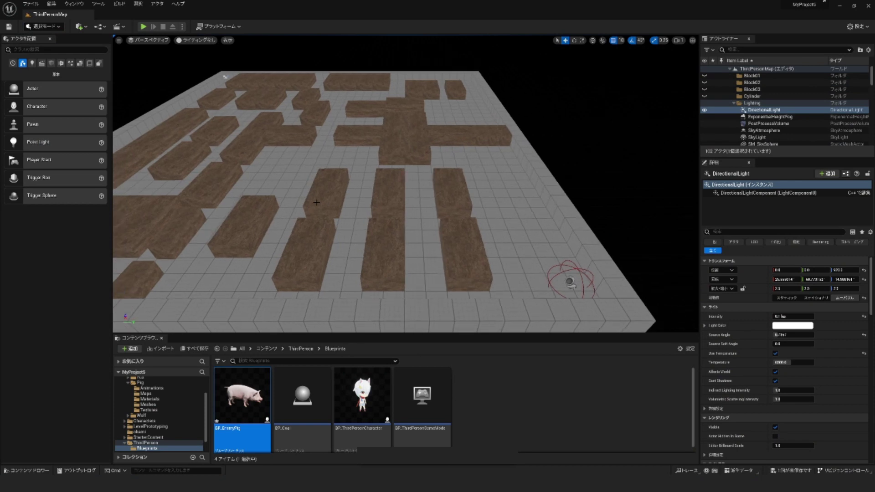
pyautogui.scroll(2, 316, 202)
pyautogui.scroll(2, 316, 202)
pyautogui.moveTo(243, 395)
pyautogui.moveTo(243, 395)
pyautogui.mouseDown()
pyautogui.moveTo(394, 107)
pyautogui.moveTo(389, 121)
pyautogui.mouseUp()
pyautogui.scroll(-3, 423, 117)
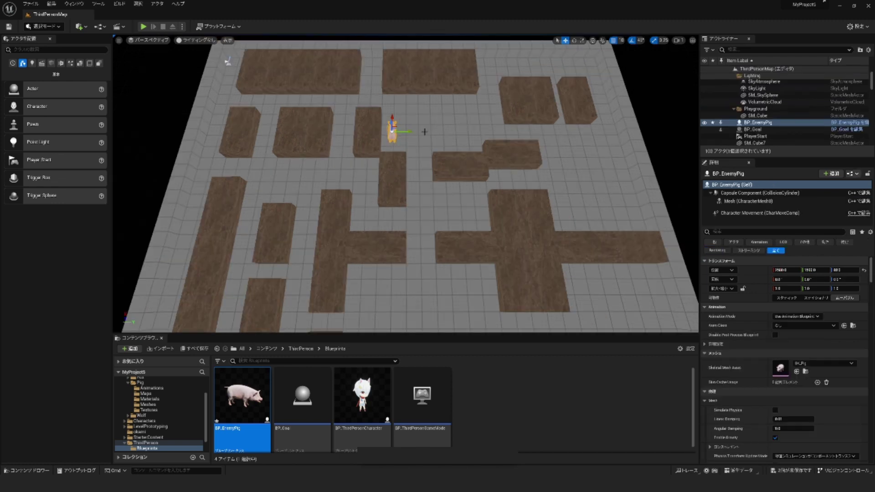
pyautogui.hotkey('alt', 'p')
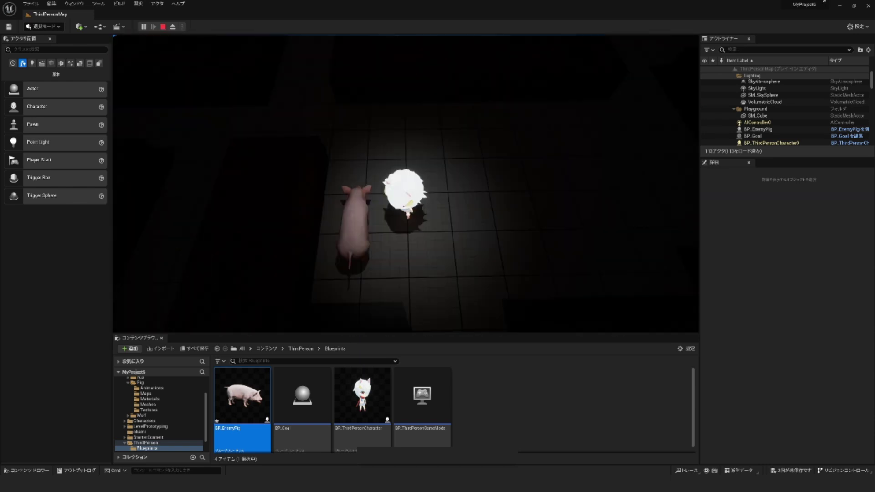
pyautogui.press('Escape')
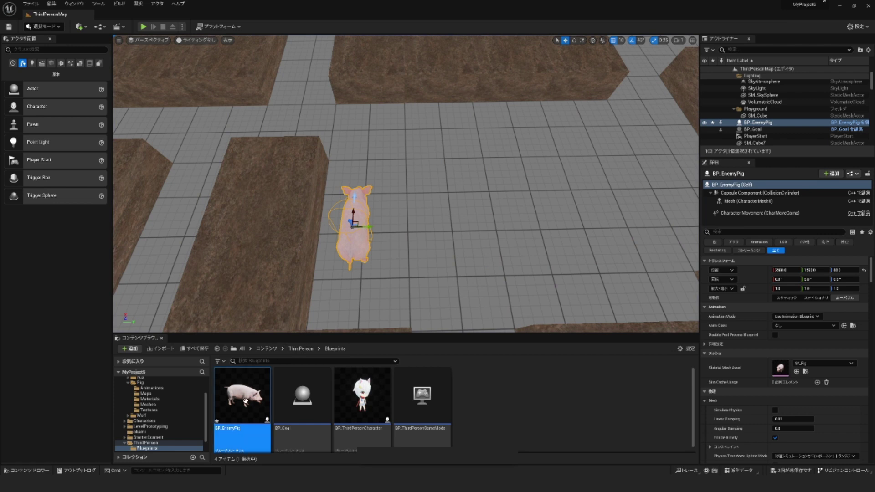
# Step: Reopen BP_EnemyPig and widen its collision capsule radius from 34 to about 80
pyautogui.doubleClick(241, 396)
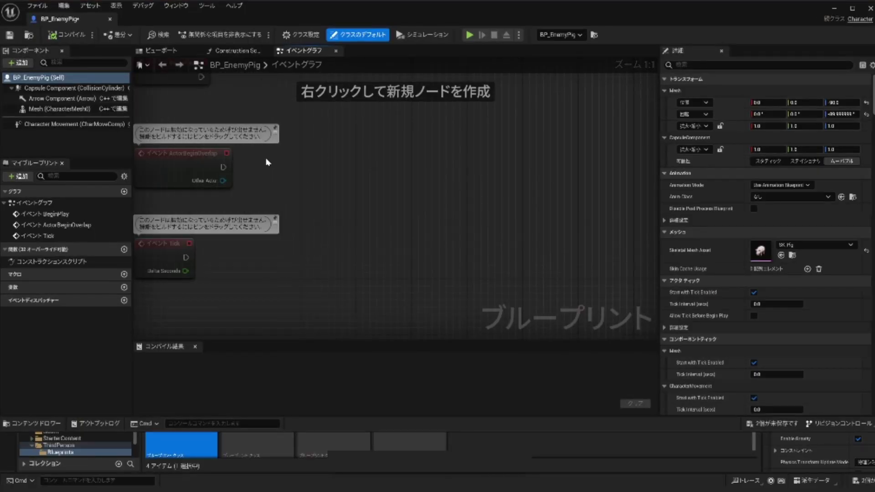
pyautogui.click(160, 50)
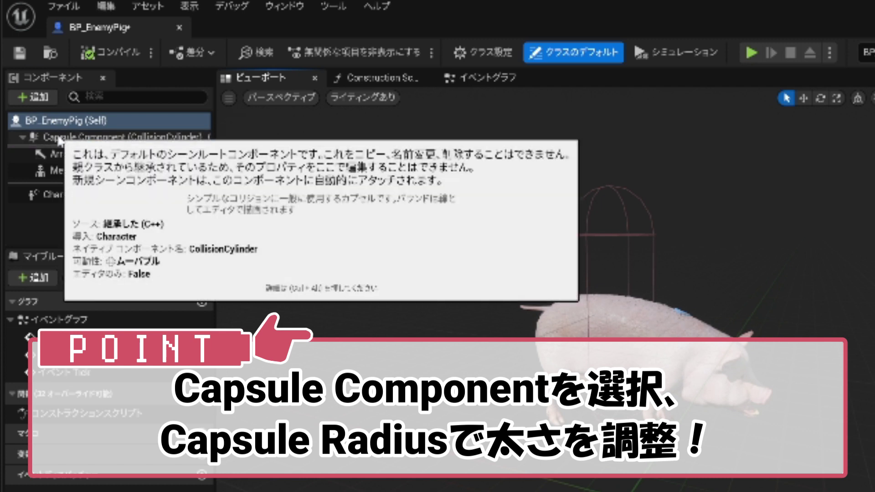
pyautogui.click(91, 137)
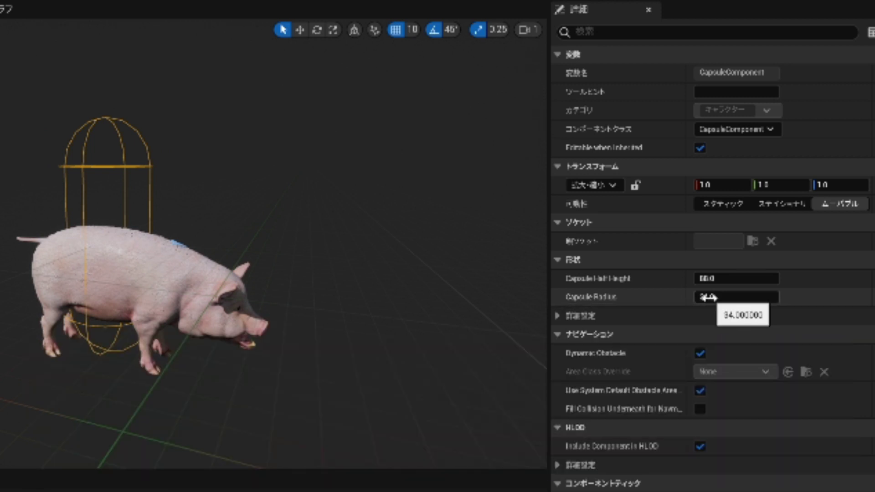
pyautogui.moveTo(707, 297); pyautogui.dragTo(763, 297)
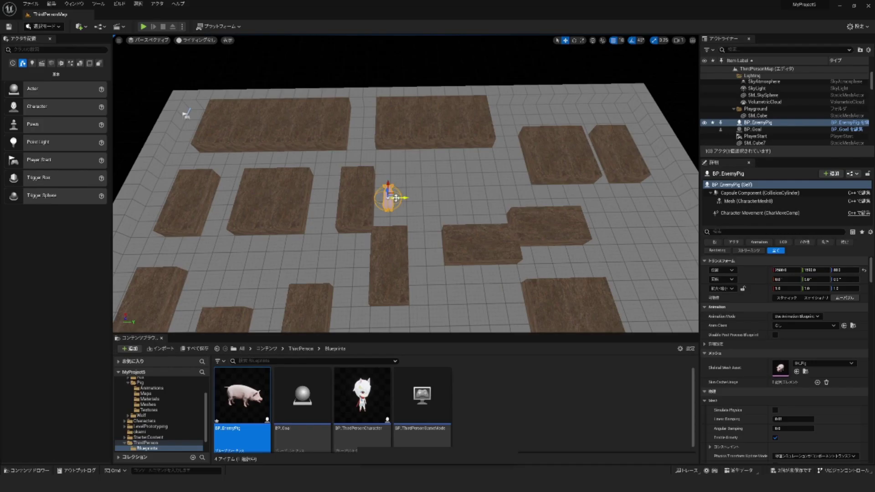
# Step: Move the pig along Y into another corridor, then test-play walking toward it
pyautogui.moveTo(404, 199); pyautogui.dragTo(246, 159)
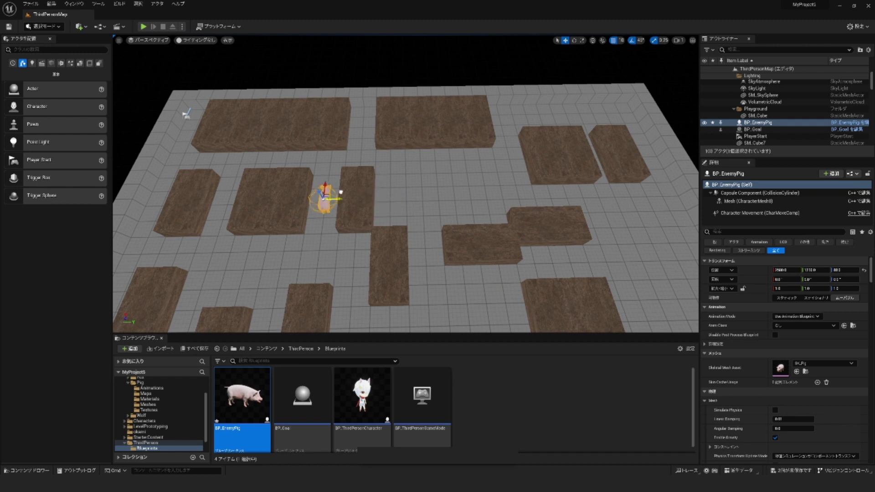
pyautogui.hotkey('alt', 'p')
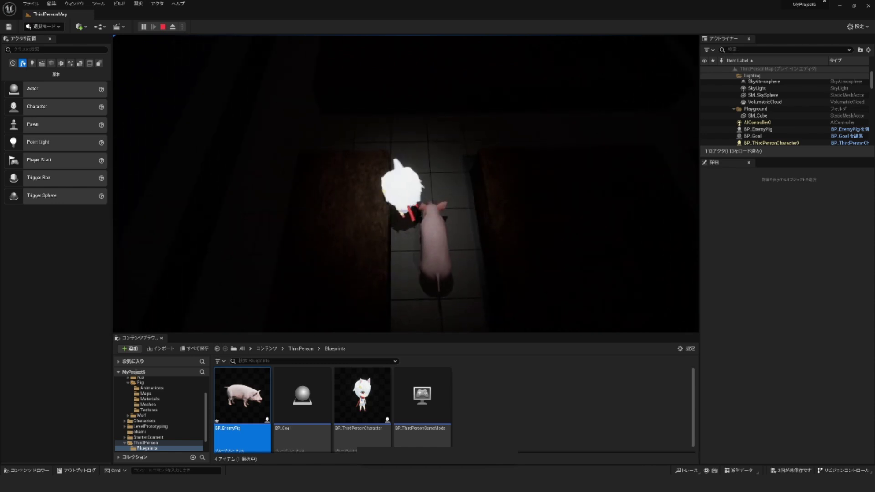
pyautogui.press('s')
pyautogui.press('w')
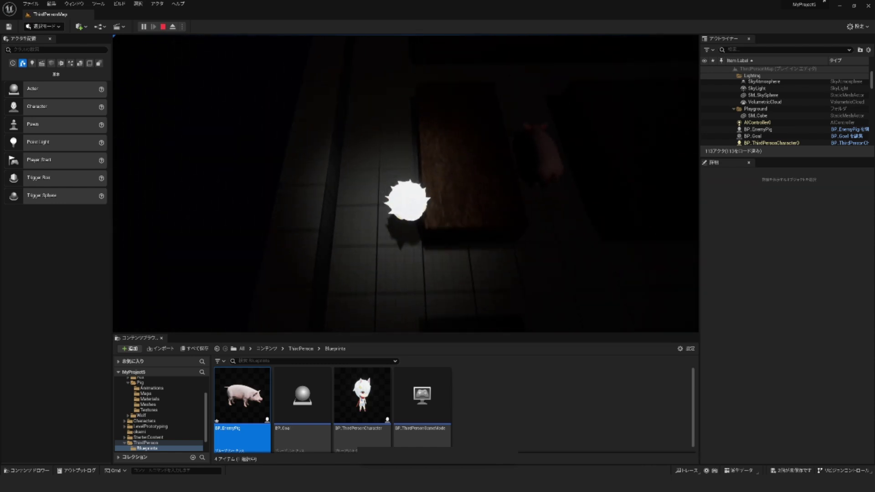
pyautogui.press('w')
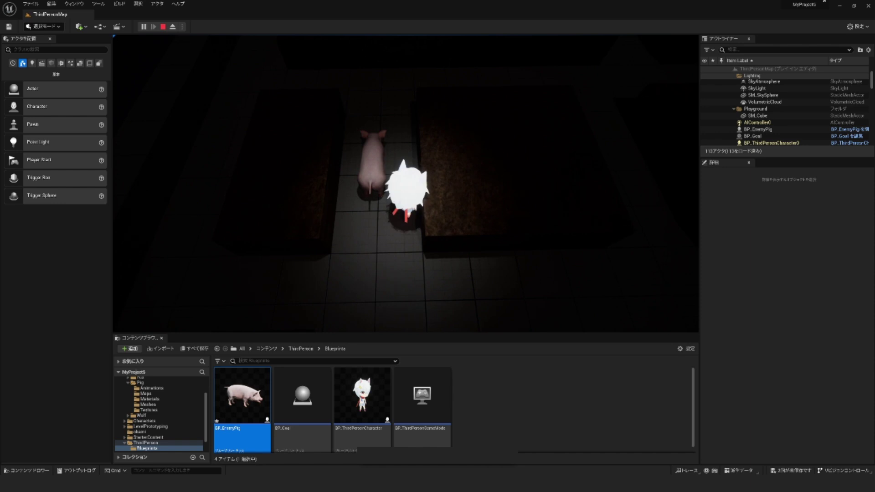
pyautogui.press('Escape')
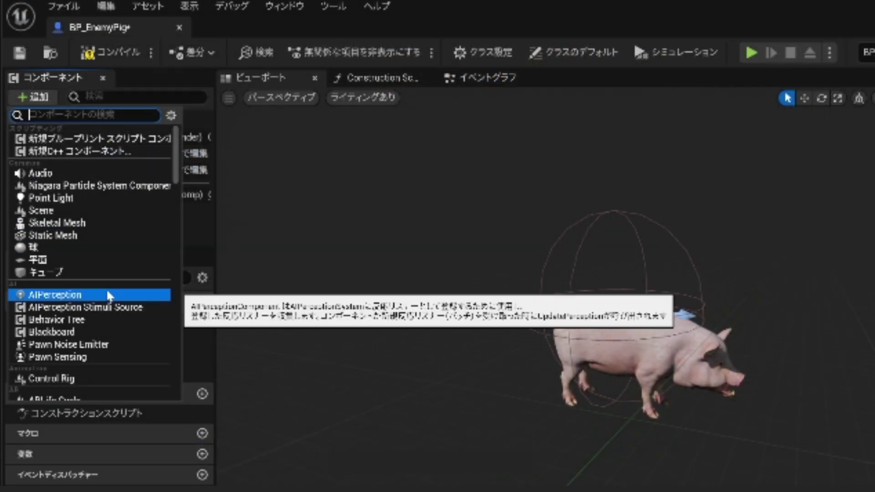
# Step: Add a Box Collision to BP_EnemyPig, moving it forward and down to Z -30
pyautogui.scroll(-1, 112, 289)
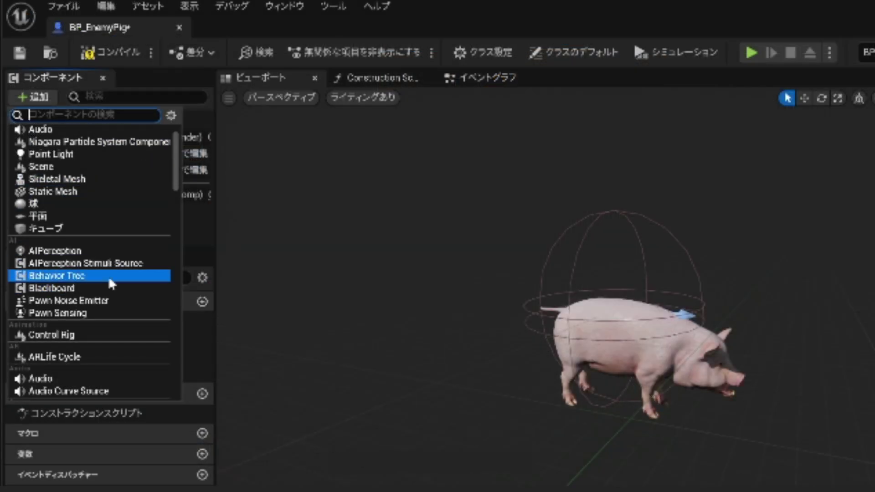
pyautogui.scroll(-2, 111, 283)
pyautogui.scroll(-1, 117, 312)
pyautogui.scroll(-2, 116, 317)
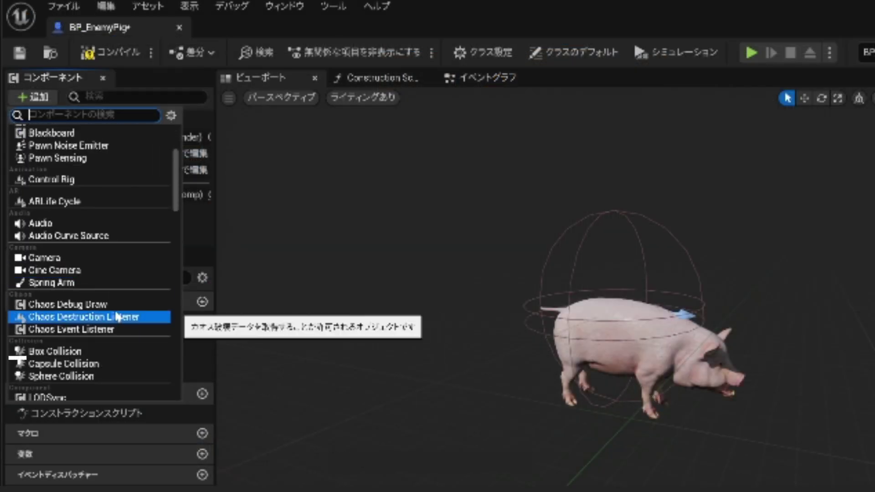
pyautogui.click(110, 351)
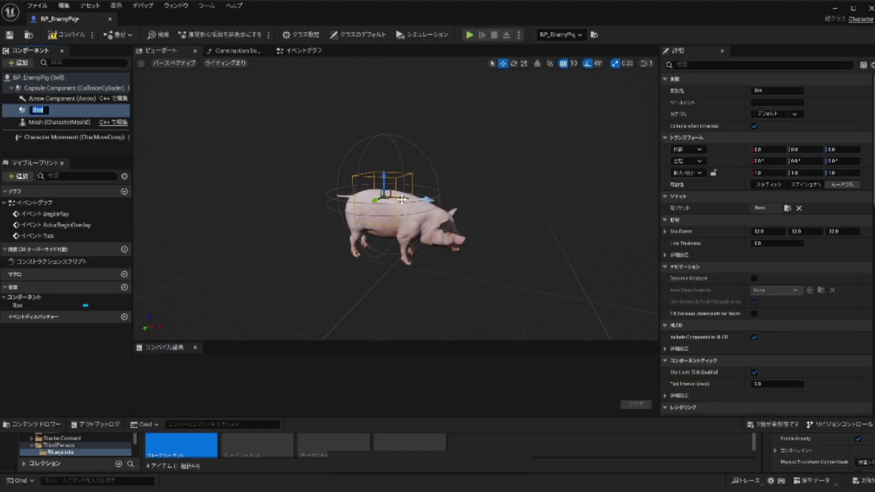
pyautogui.moveTo(403, 197); pyautogui.dragTo(474, 209)
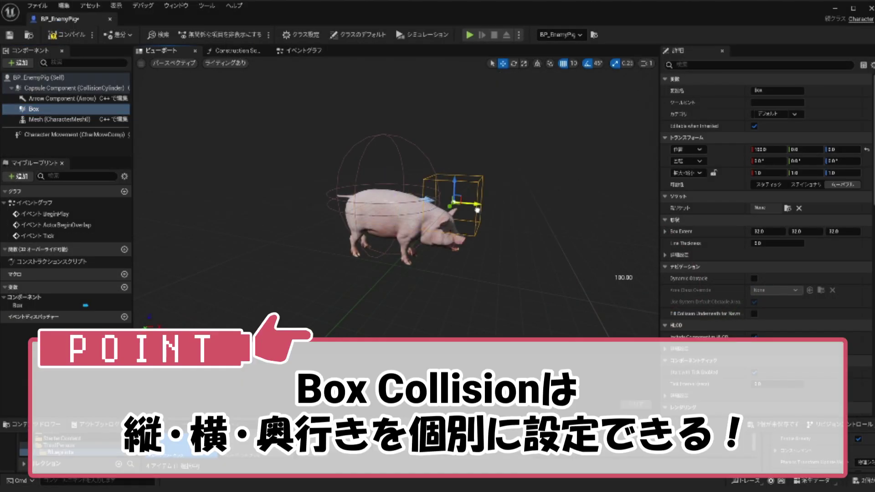
pyautogui.moveTo(449, 176); pyautogui.dragTo(452, 200)
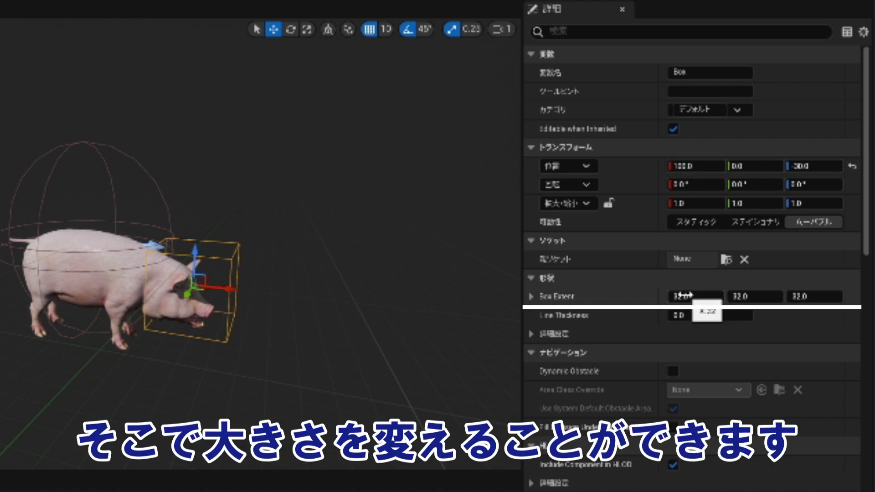
# Step: Set the Box Extent to about 42, 32, 100 and settle the box at X 80
pyautogui.moveTo(683, 295)
pyautogui.mouseDown()
pyautogui.moveTo(724, 296)
pyautogui.moveTo(695, 294)
pyautogui.mouseUp()
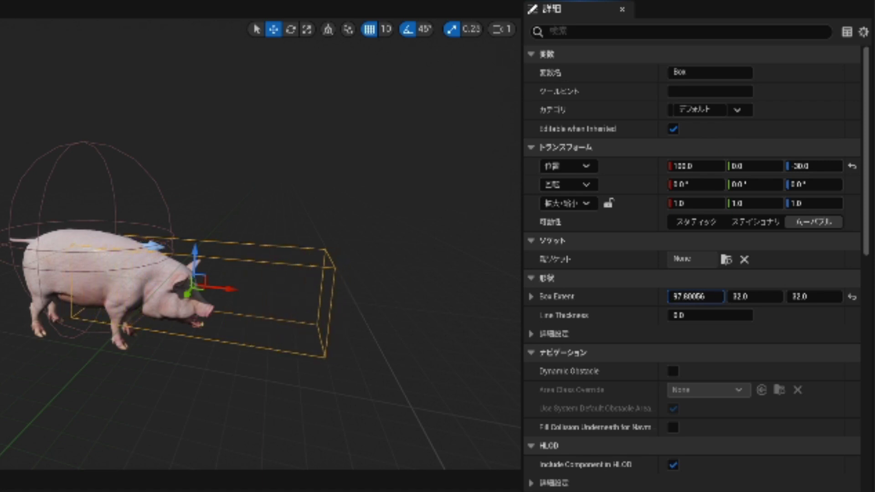
pyautogui.click(705, 293)
pyautogui.write('100')
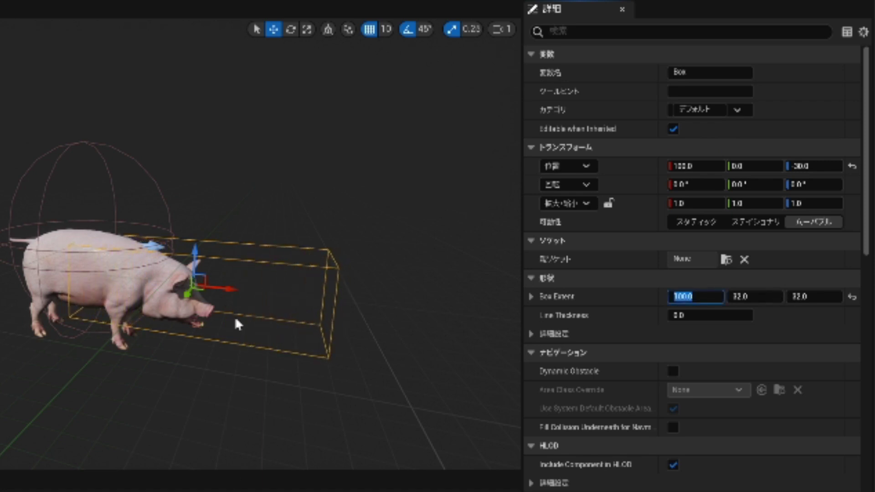
pyautogui.click(813, 296)
pyautogui.write('100')
pyautogui.press('Return')
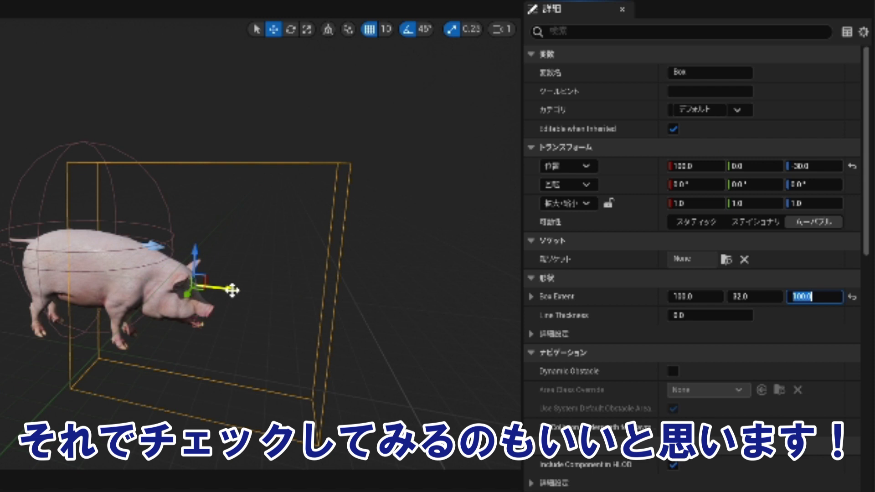
pyautogui.press('Return')
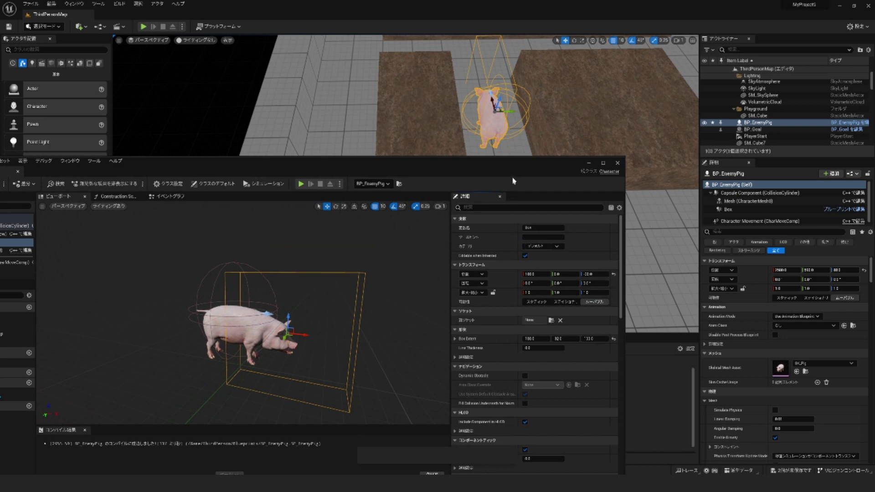
pyautogui.moveTo(532, 163)
pyautogui.mouseDown()
pyautogui.moveTo(550, 156)
pyautogui.moveTo(632, 169)
pyautogui.mouseUp()
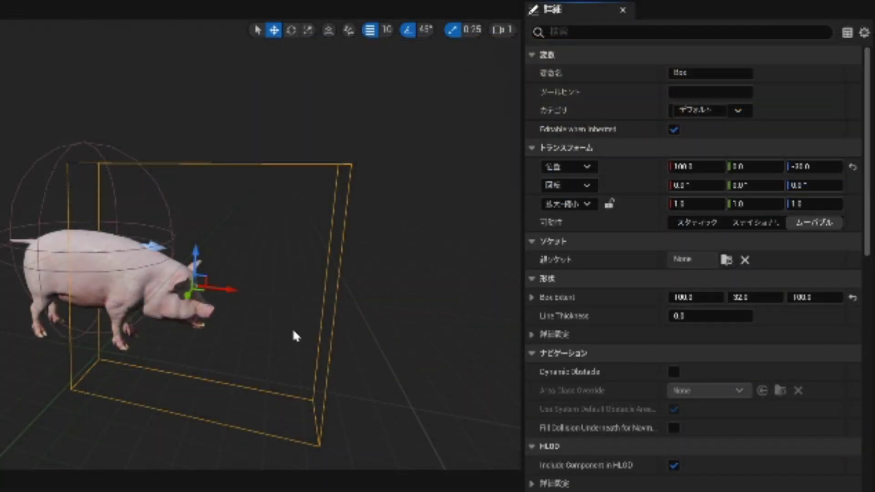
pyautogui.moveTo(695, 297); pyautogui.dragTo(647, 297)
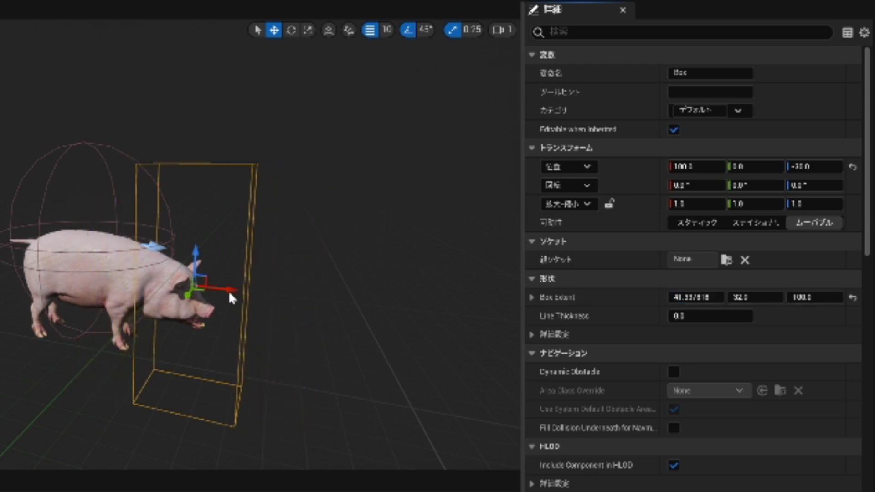
pyautogui.moveTo(230, 288); pyautogui.dragTo(209, 288)
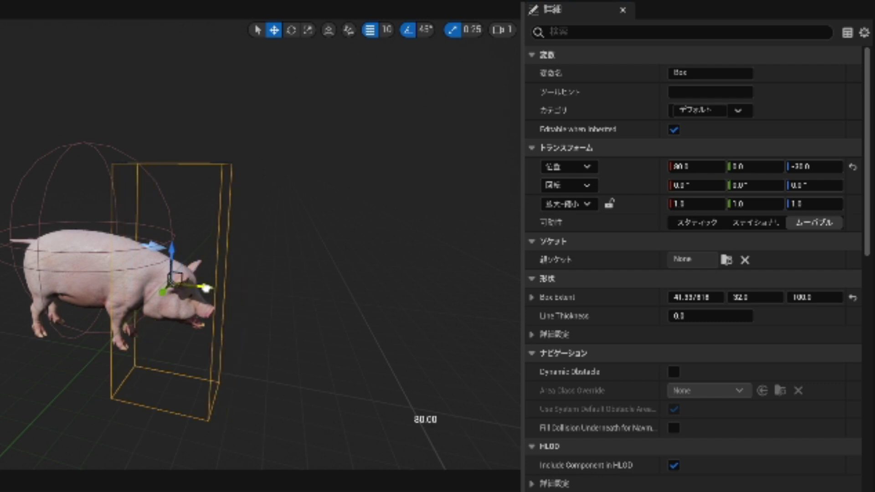
pyautogui.moveTo(207, 287); pyautogui.dragTo(208, 288)
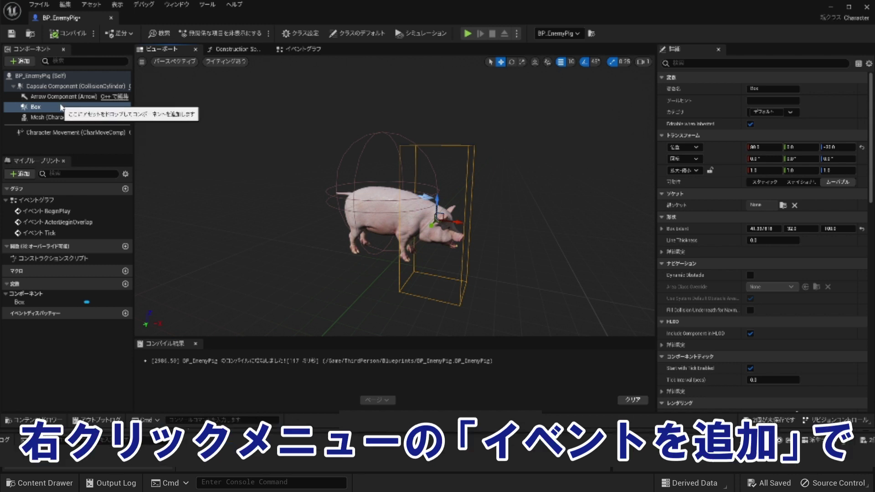
# Step: Add an OnComponentBeginOverlap event for the Box component
pyautogui.rightClick(61, 107)
pyautogui.moveTo(151, 121)
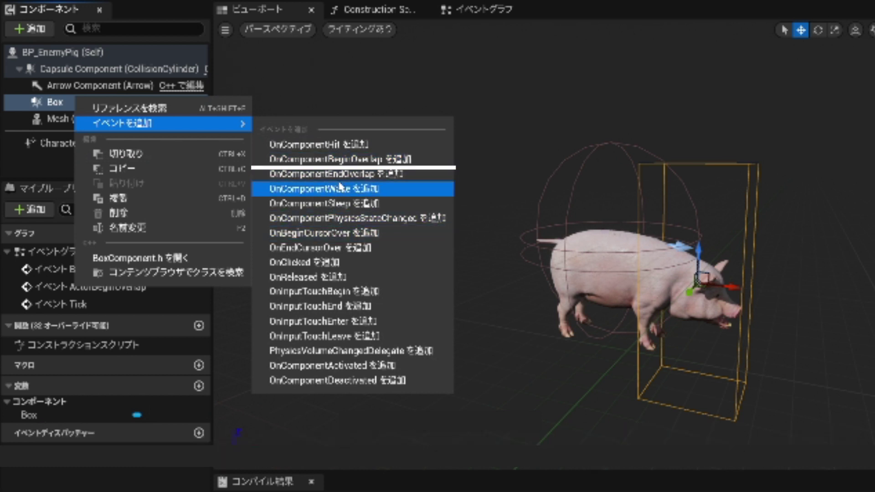
pyautogui.click(340, 164)
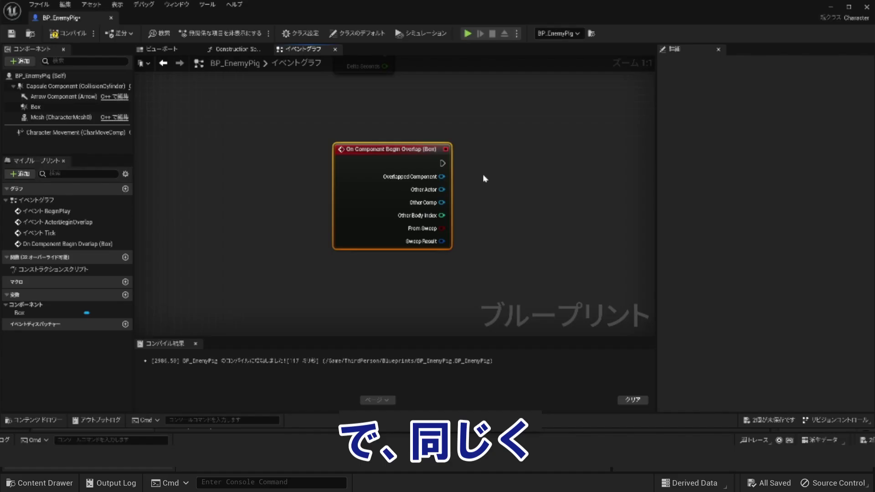
# Step: Wire a Print String node printing GameOver to the overlap event and close the editor
pyautogui.rightClick(496, 164)
pyautogui.write('plint')
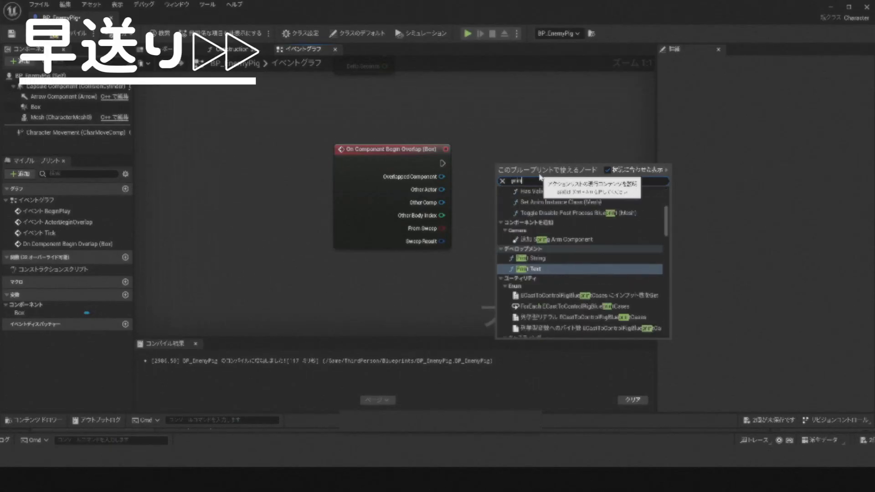
pyautogui.click(547, 257)
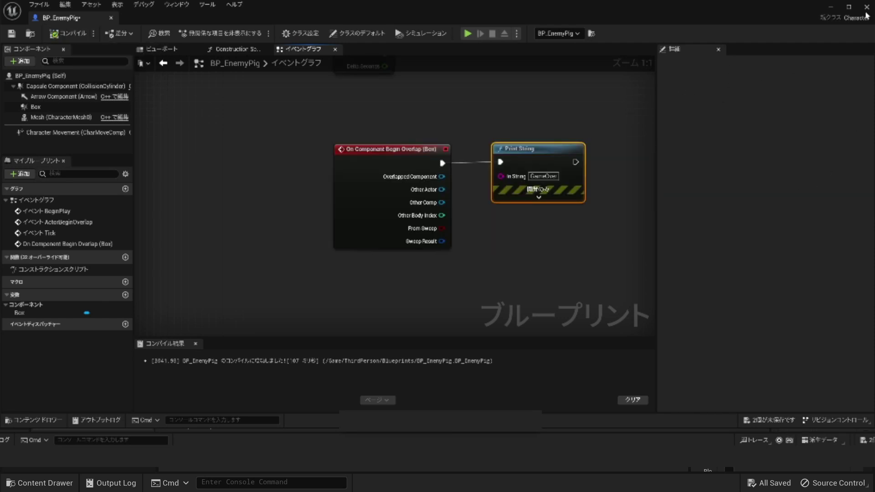
pyautogui.click(865, 10)
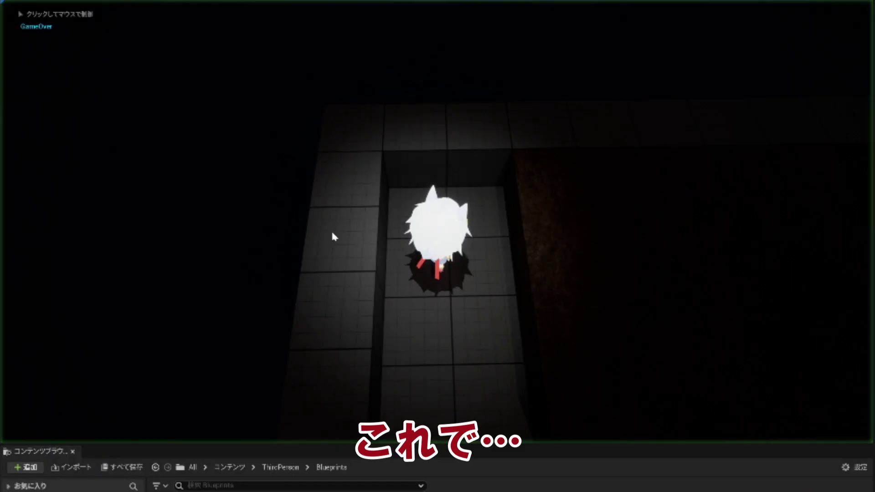
# Step: Walk the character through the corridors until the pig catches it and GameOver prints, then stop
pyautogui.press('w')
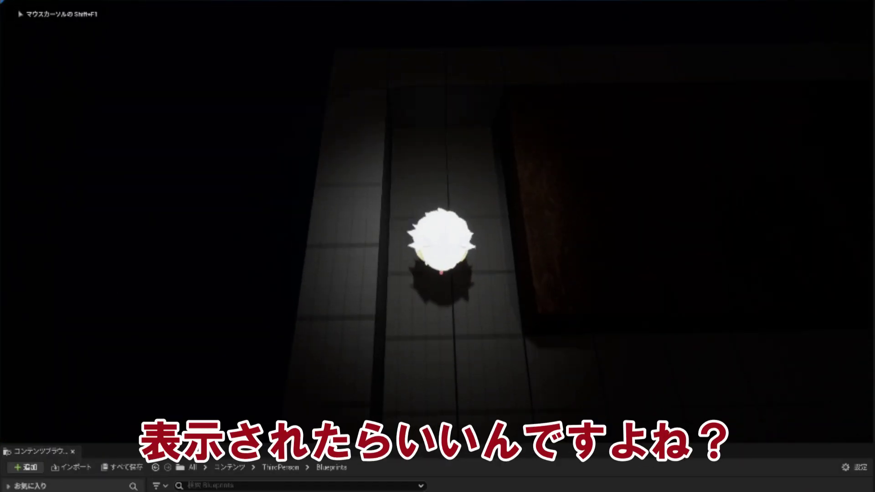
pyautogui.press('w')
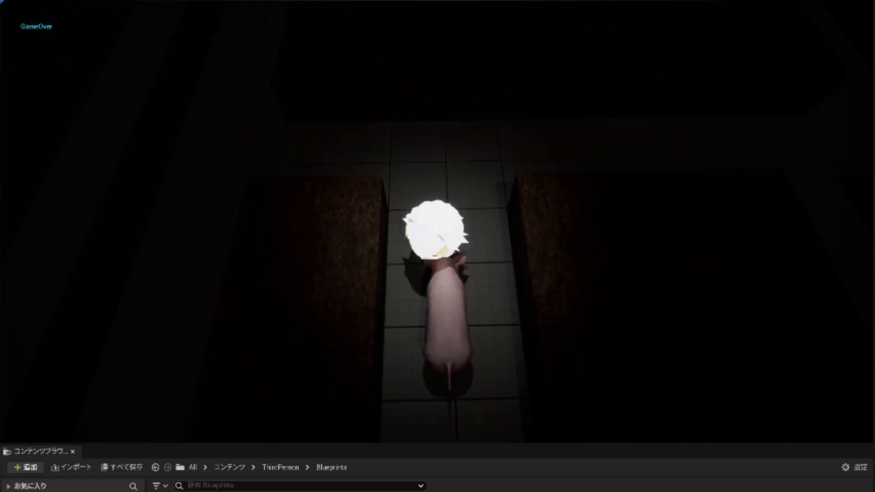
pyautogui.press('w')
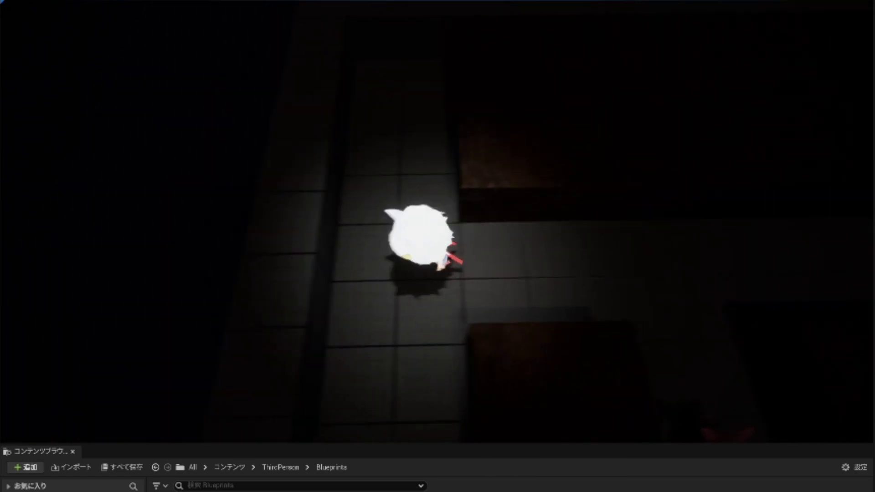
pyautogui.press('s')
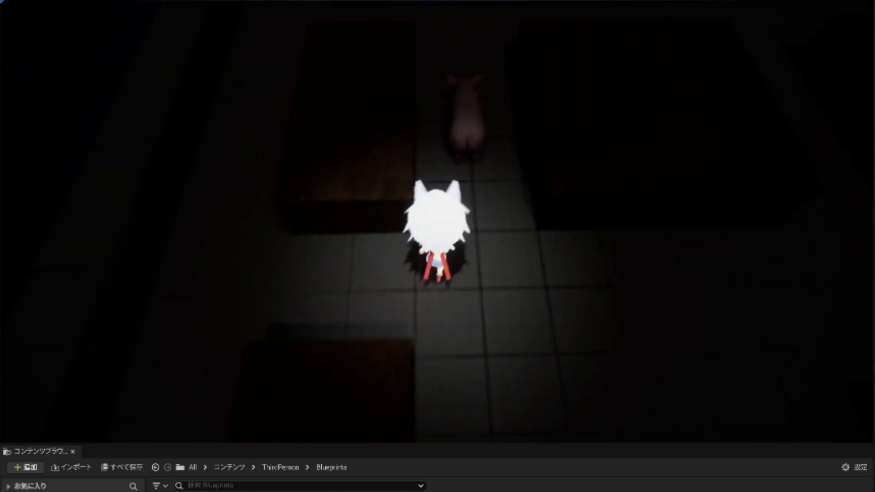
pyautogui.press('d')
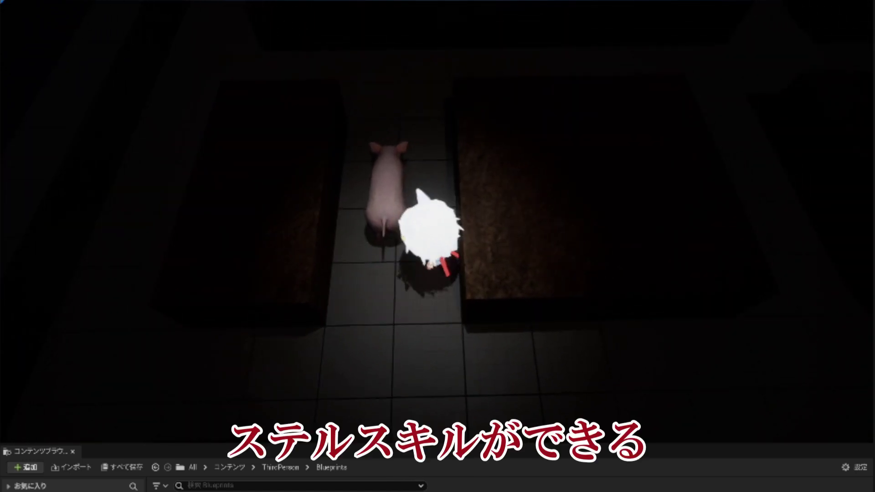
pyautogui.press('a')
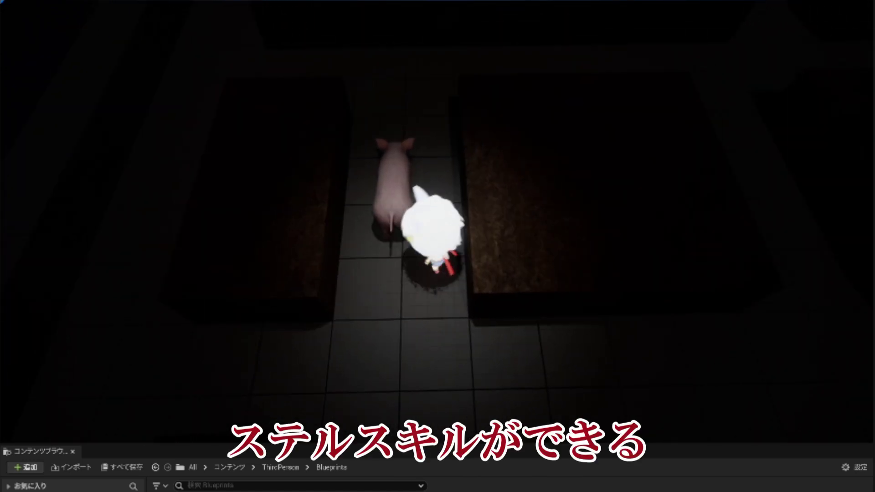
pyautogui.press('d')
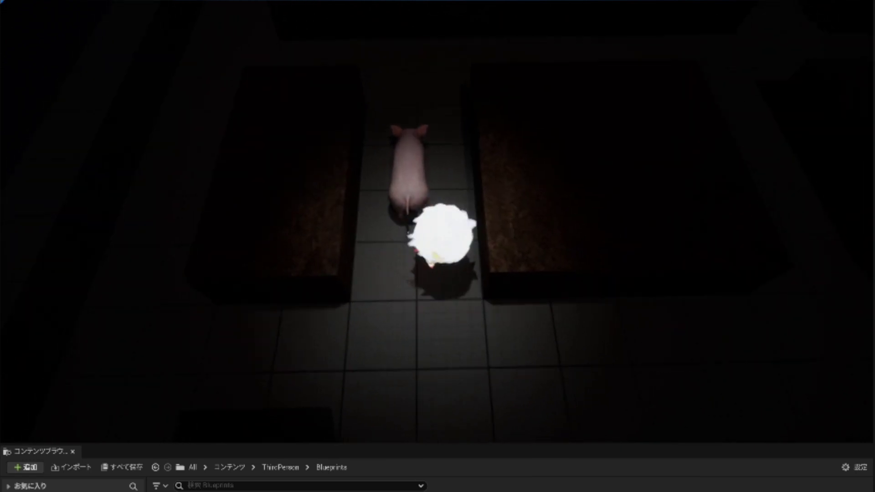
pyautogui.press('s')
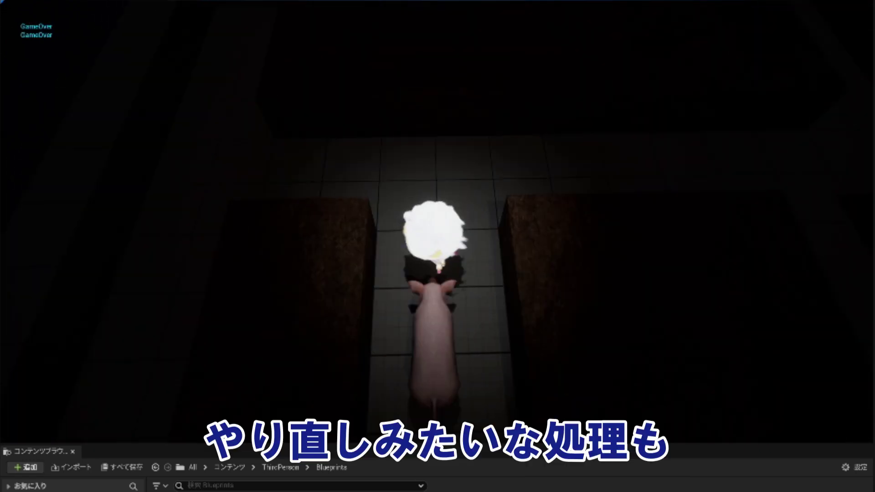
pyautogui.press('s')
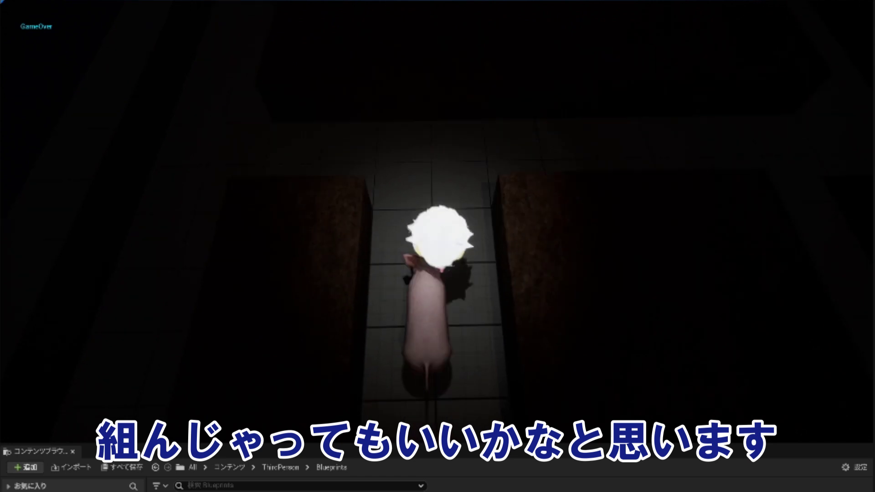
pyautogui.press('Escape')
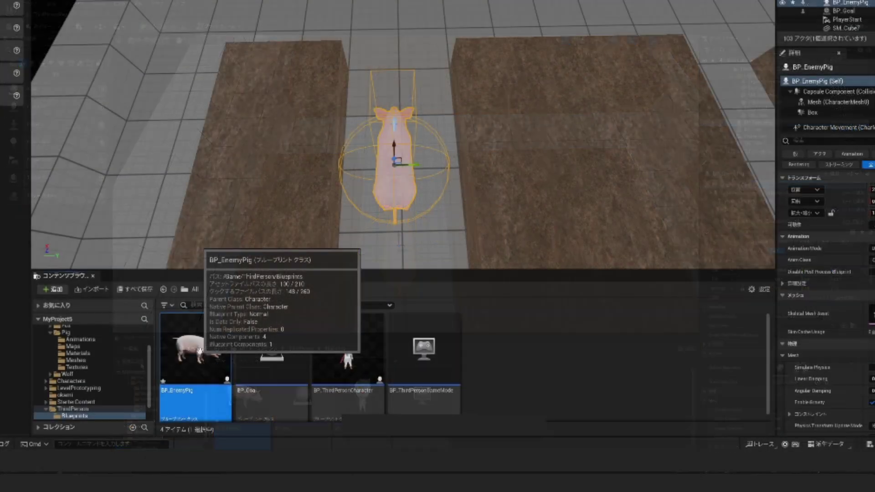
# Step: Reopen BP_EnemyPig's event graph showing the Box overlap event and GameOver Print String
pyautogui.doubleClick(242, 395)
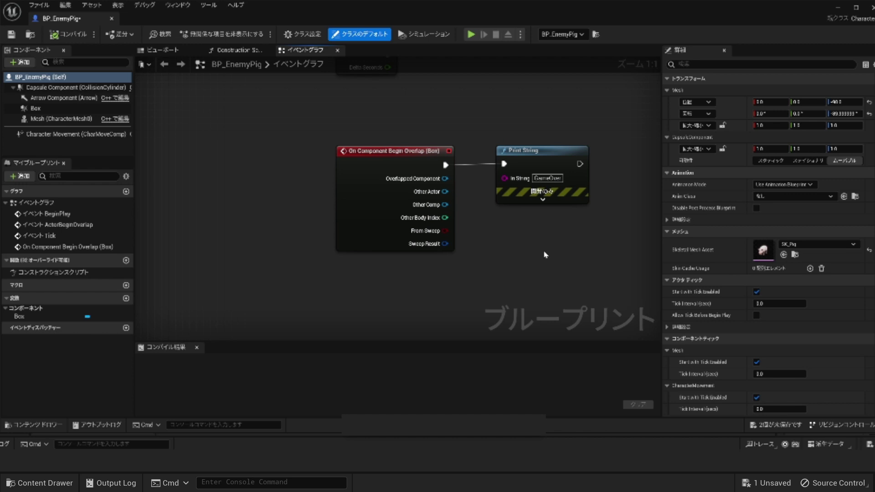
pyautogui.moveTo(498, 252); pyautogui.dragTo(336, 241, button='right')
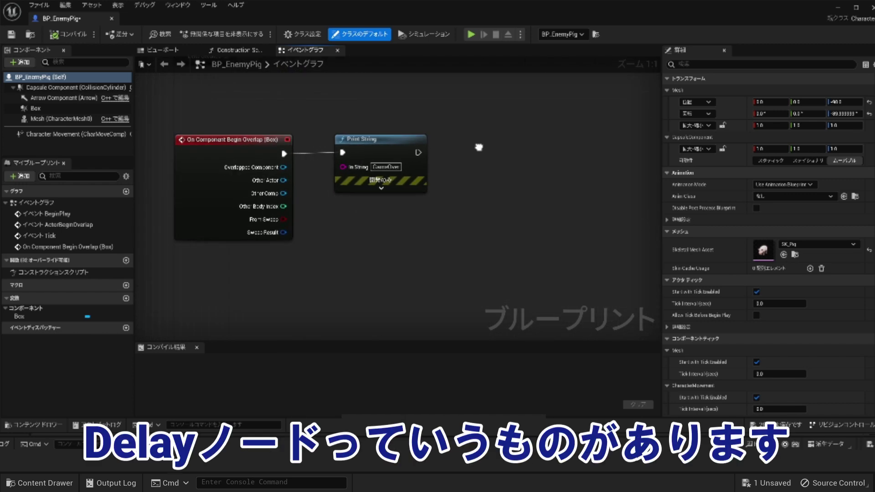
# Step: Chain a Delay node with Duration 3.0 after the GameOver Print String
pyautogui.rightClick(480, 157)
pyautogui.write('d')
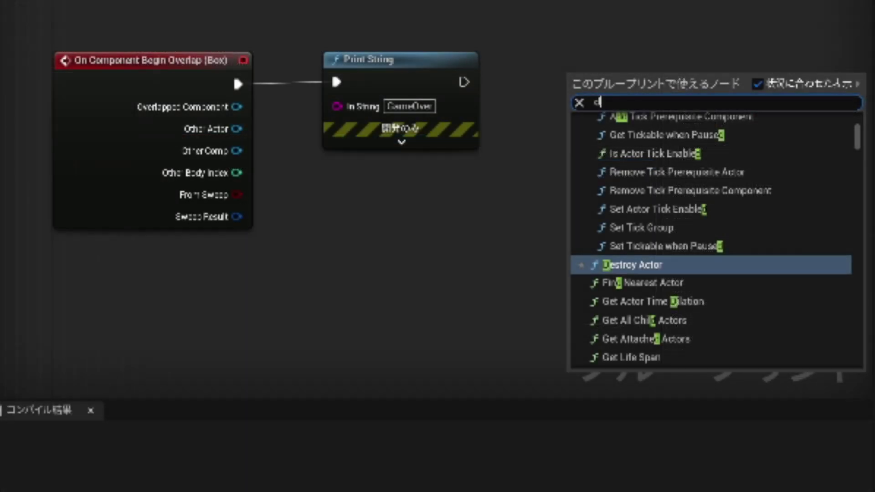
pyautogui.write('el')
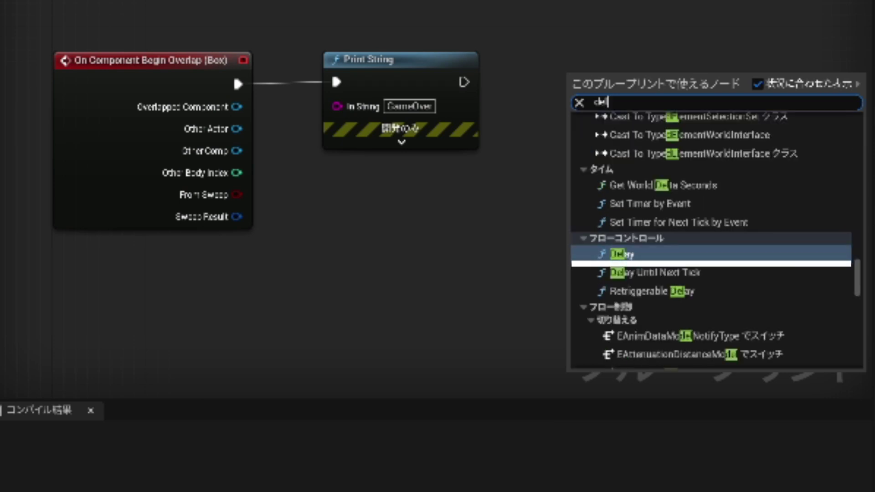
pyautogui.press('Return')
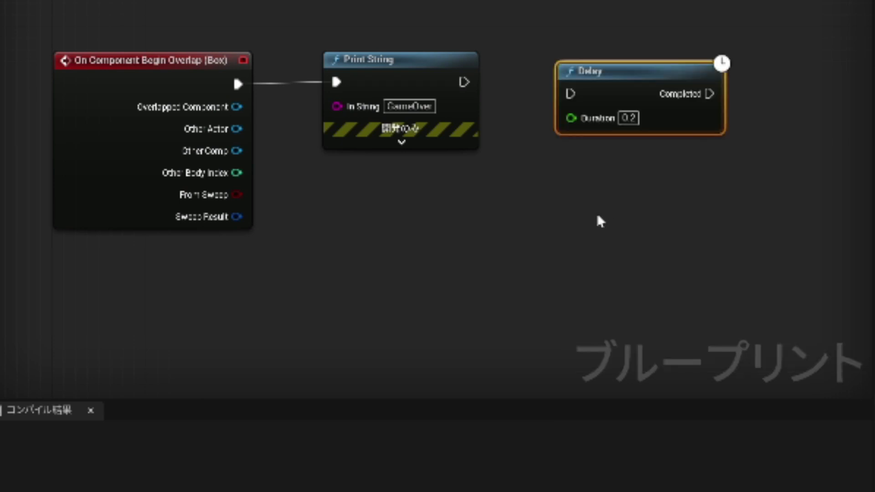
pyautogui.moveTo(464, 82); pyautogui.dragTo(571, 94)
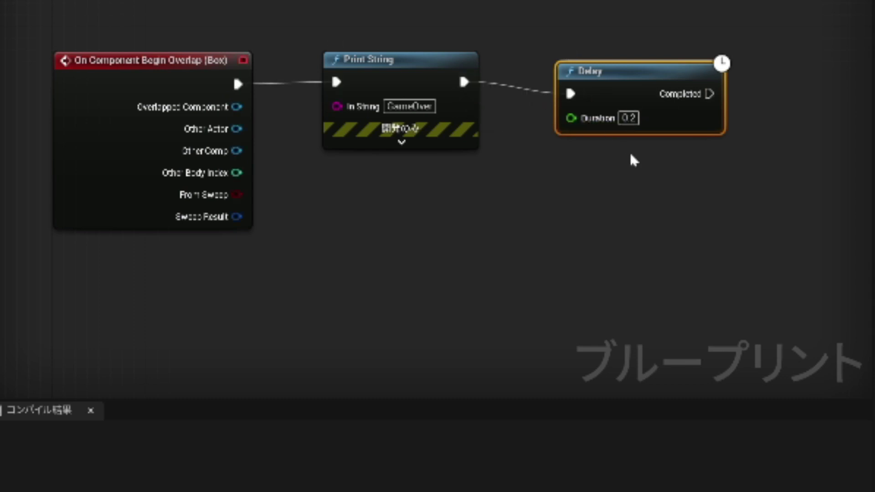
pyautogui.moveTo(633, 133)
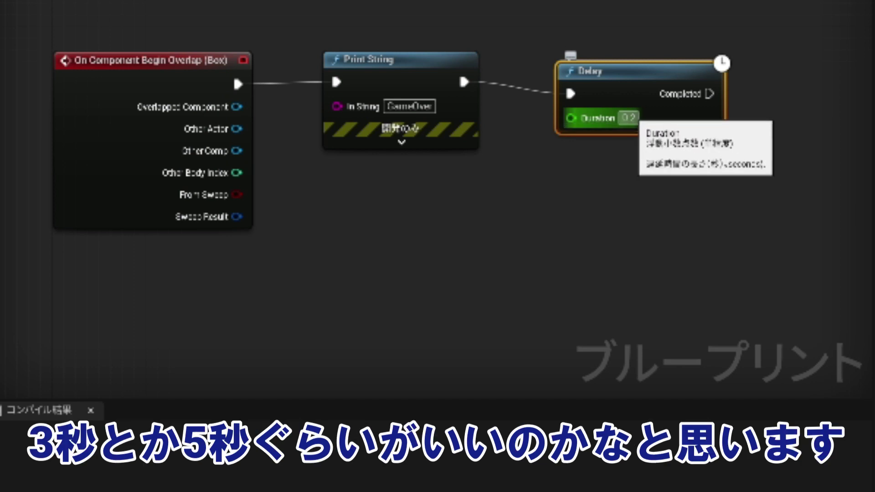
pyautogui.click(629, 119)
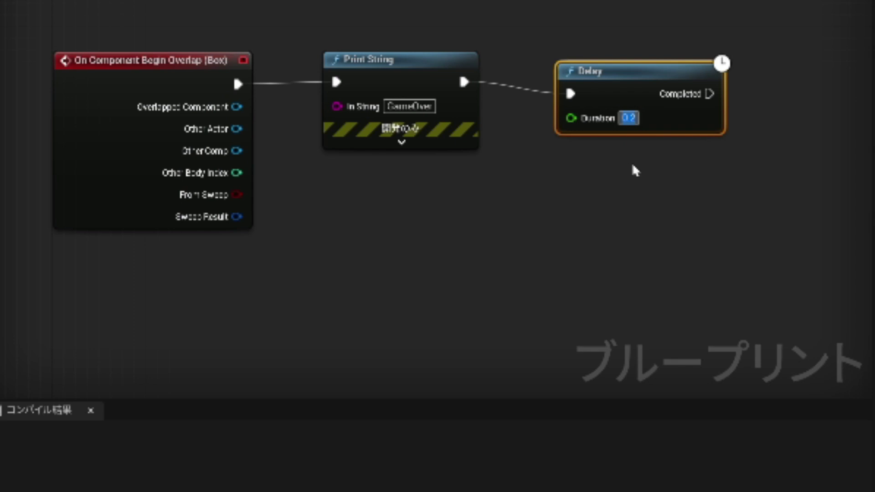
pyautogui.write('3')
pyautogui.press('Return')
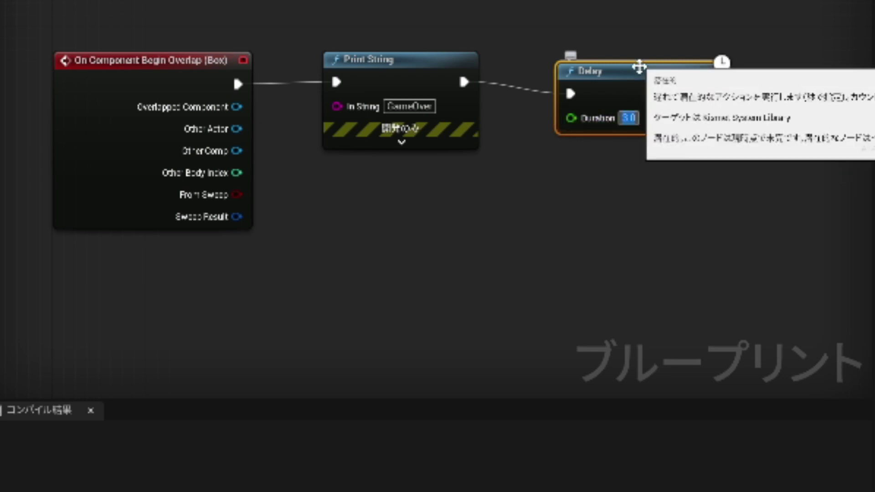
pyautogui.moveTo(637, 64); pyautogui.dragTo(614, 52)
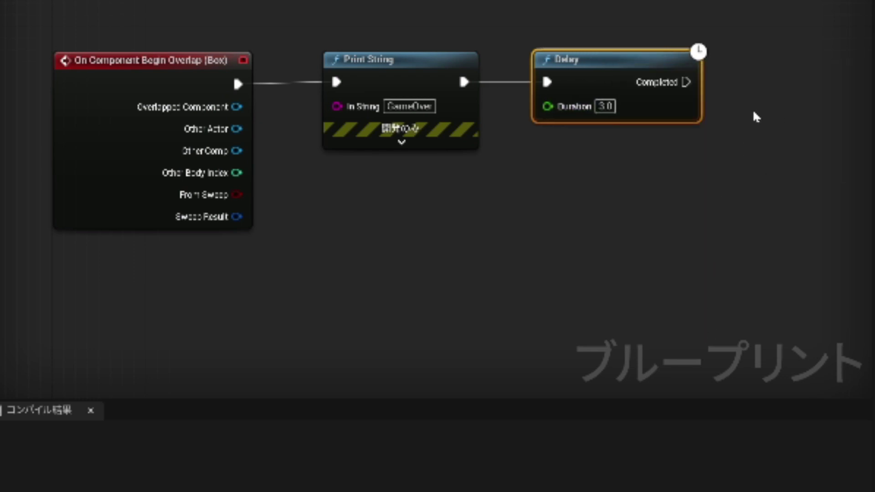
pyautogui.moveTo(766, 156); pyautogui.dragTo(606, 162, button='right')
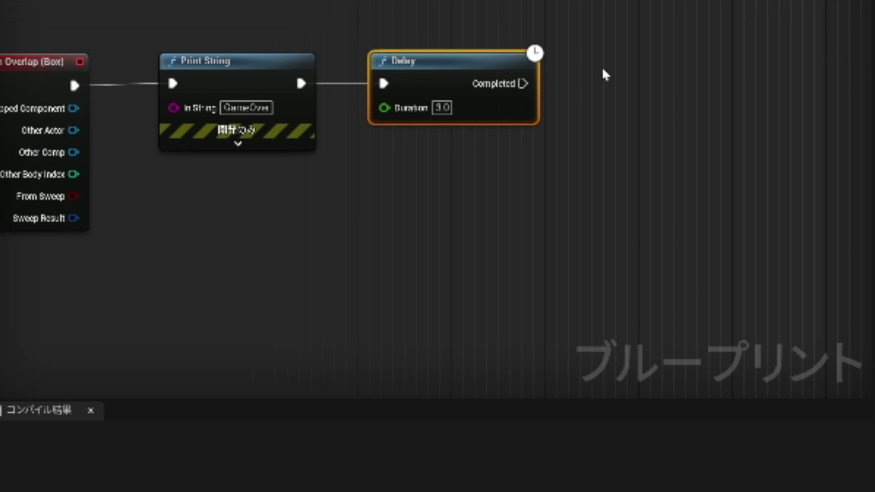
# Step: Add a Get Game Mode node to the event graph
pyautogui.rightClick(604, 74)
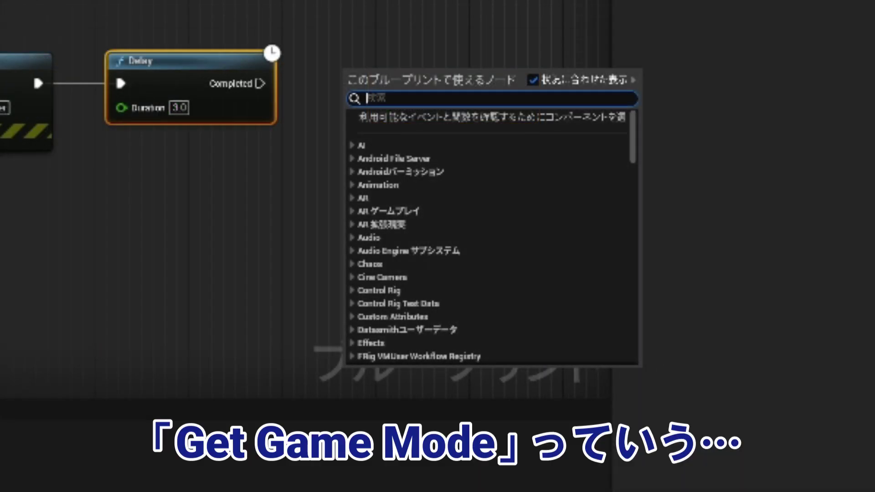
pyautogui.click(400, 23)
pyautogui.rightClick(370, 95)
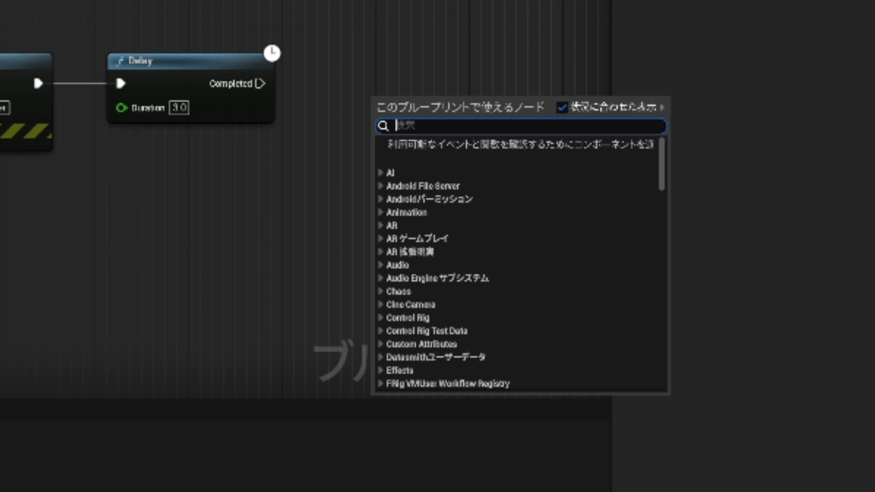
pyautogui.write('get')
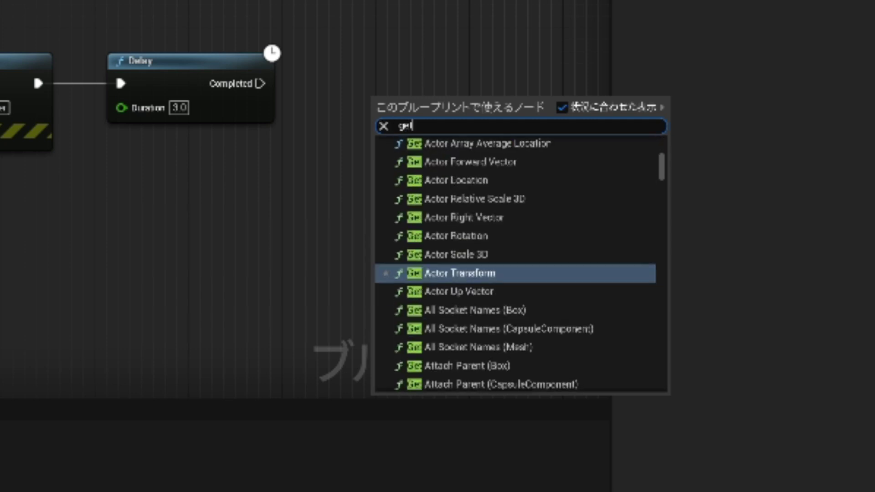
pyautogui.write('ga')
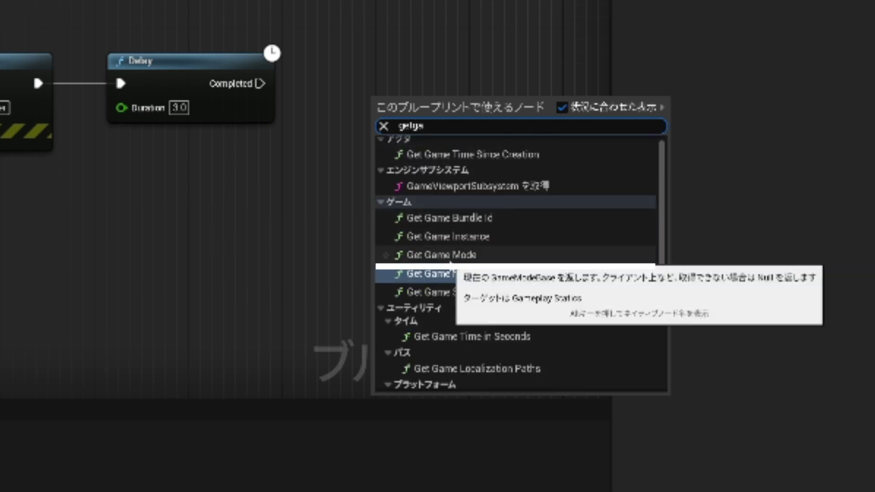
pyautogui.click(450, 262)
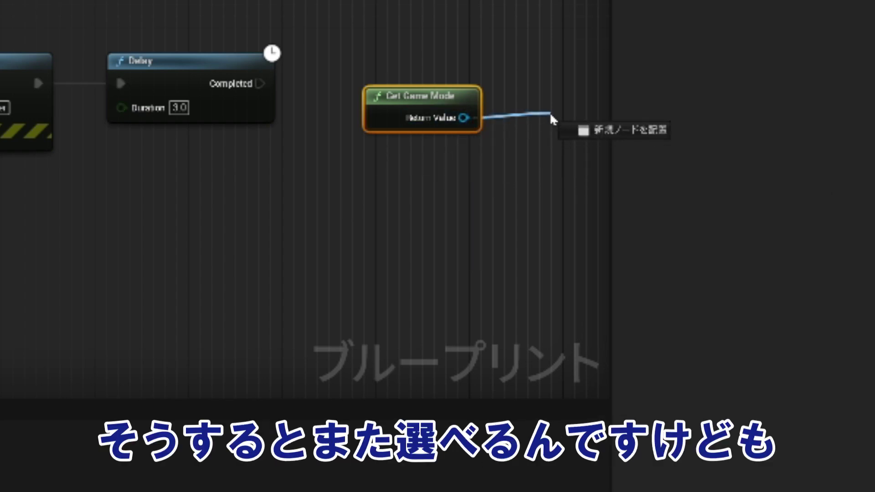
# Step: Add Reset Level targeting Get Game Mode, fired by Delay's Completed, and tidy the nodes
pyautogui.moveTo(464, 118); pyautogui.dragTo(550, 113)
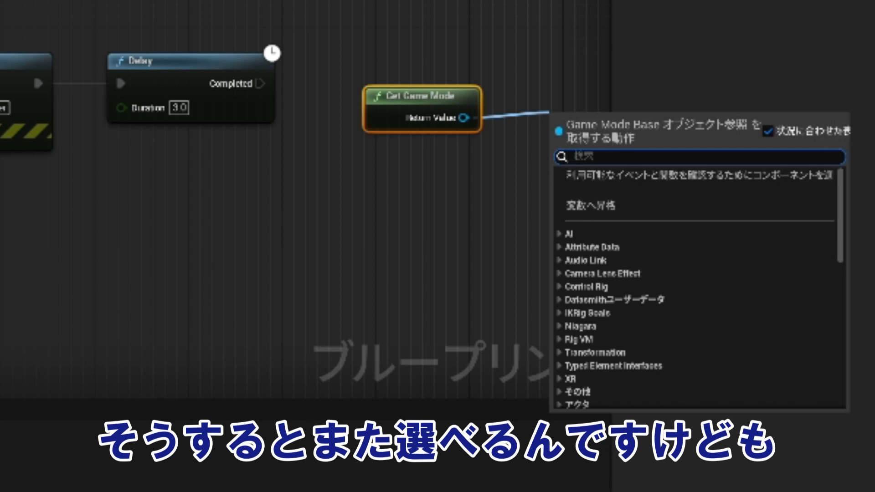
pyautogui.write('re')
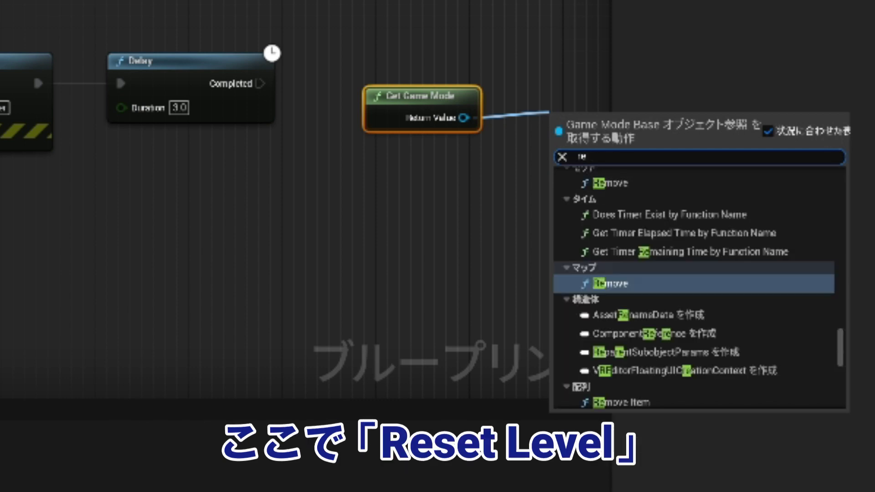
pyautogui.write('s')
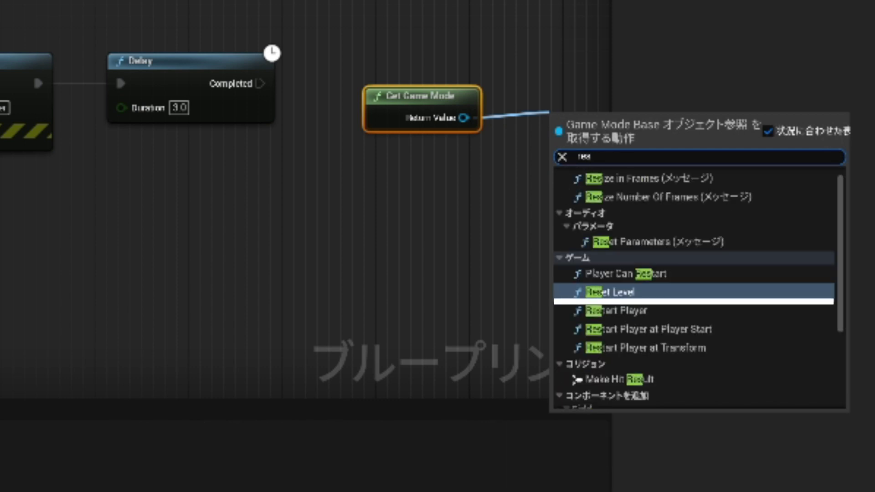
pyautogui.click(624, 292)
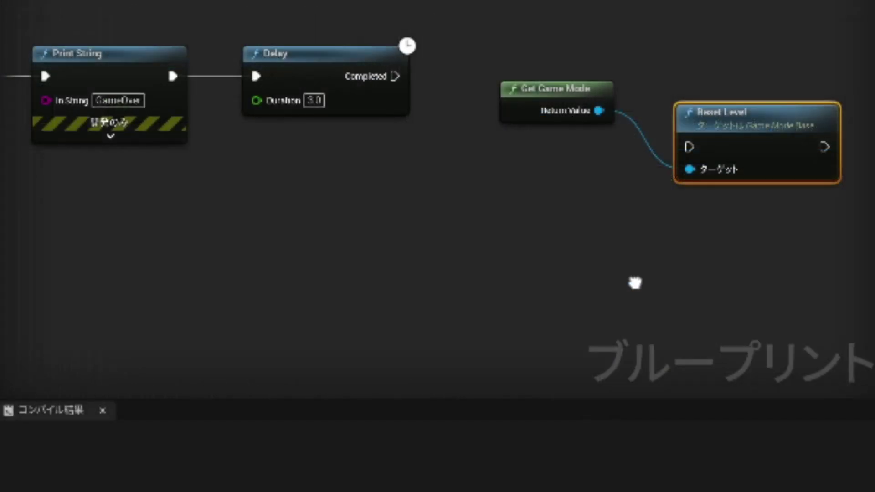
pyautogui.moveTo(354, 83)
pyautogui.mouseDown()
pyautogui.moveTo(528, 185)
pyautogui.moveTo(647, 153)
pyautogui.mouseUp()
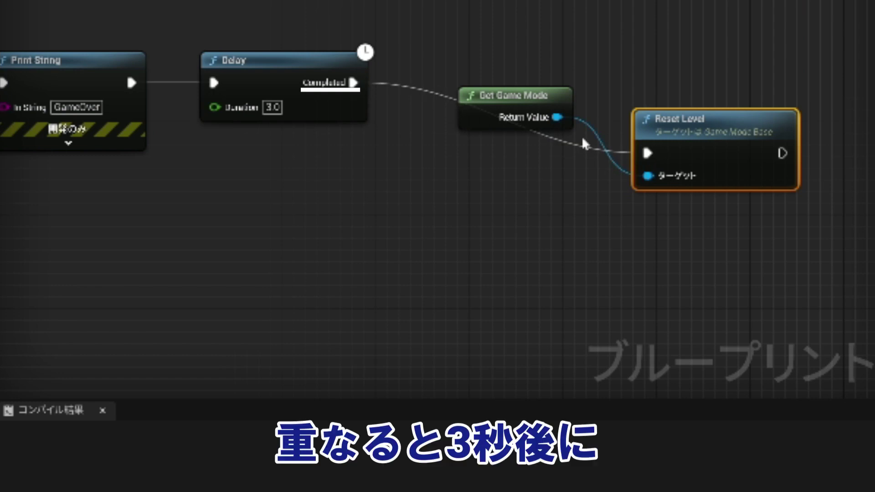
pyautogui.moveTo(548, 109); pyautogui.dragTo(537, 180)
pyautogui.moveTo(667, 130)
pyautogui.mouseDown()
pyautogui.moveTo(539, 71)
pyautogui.moveTo(504, 69)
pyautogui.mouseUp()
pyautogui.moveTo(485, 166); pyautogui.dragTo(367, 157)
pyautogui.moveTo(503, 79); pyautogui.dragTo(492, 68)
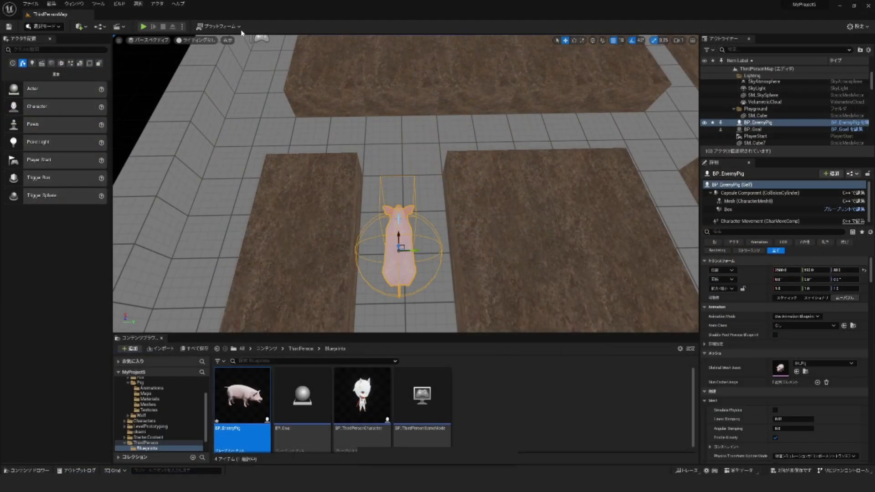
pyautogui.click(143, 27)
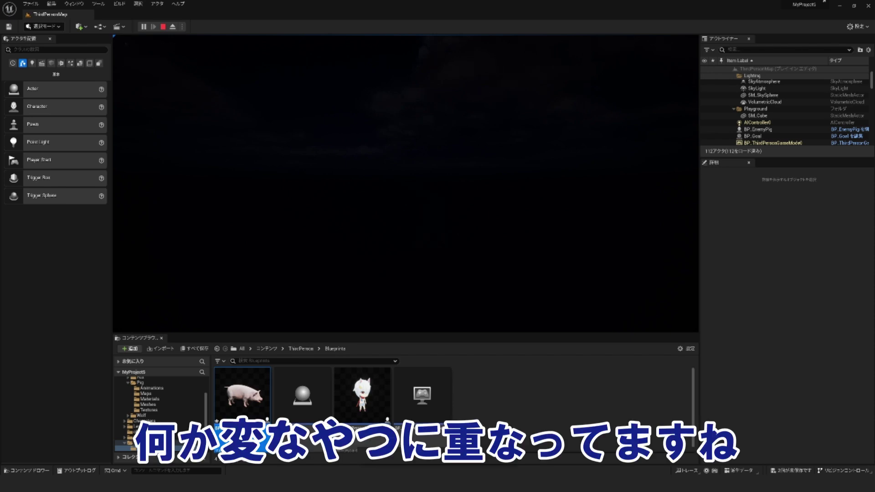
pyautogui.press('Escape')
pyautogui.moveTo(482, 302); pyautogui.dragTo(488, 305, button='right')
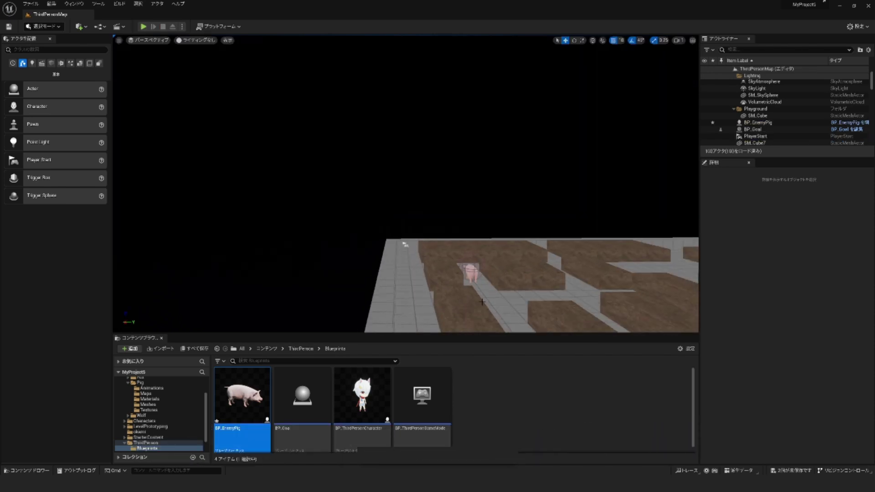
pyautogui.hotkey('alt', 'p')
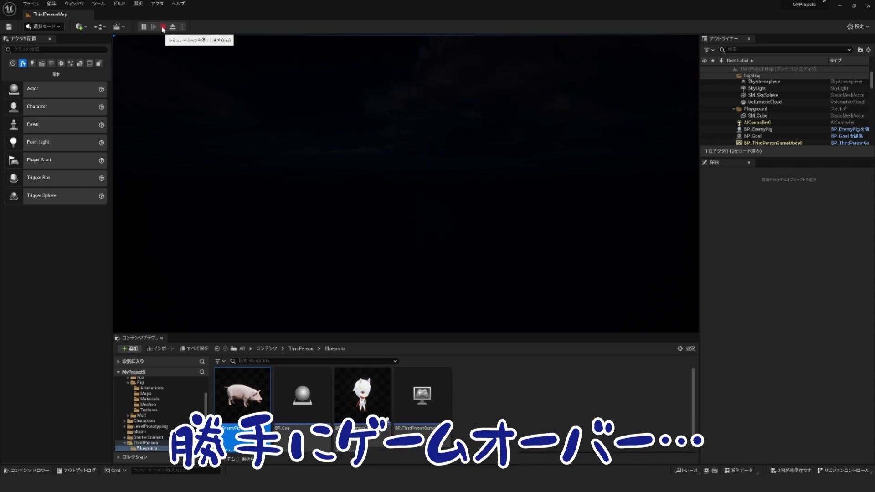
pyautogui.click(163, 28)
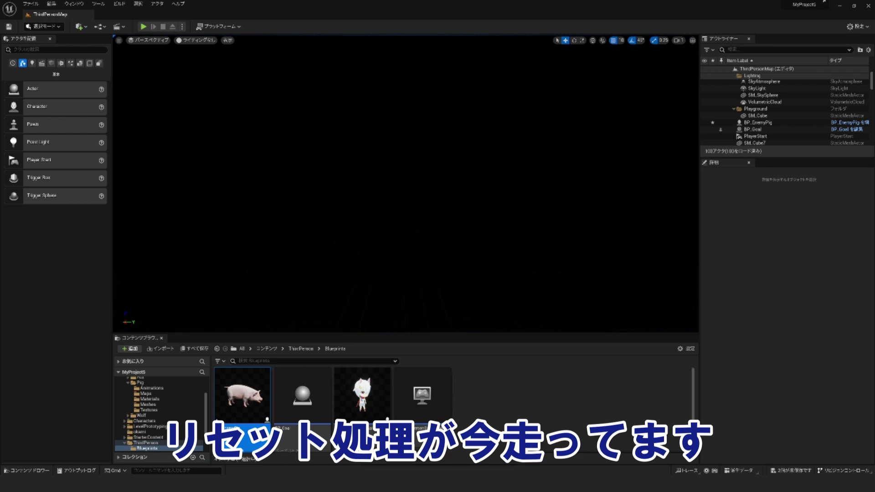
# Step: Reopen BP_EnemyPig and search 'cast th' from the overlap event's Other Actor pin
pyautogui.doubleClick(249, 399)
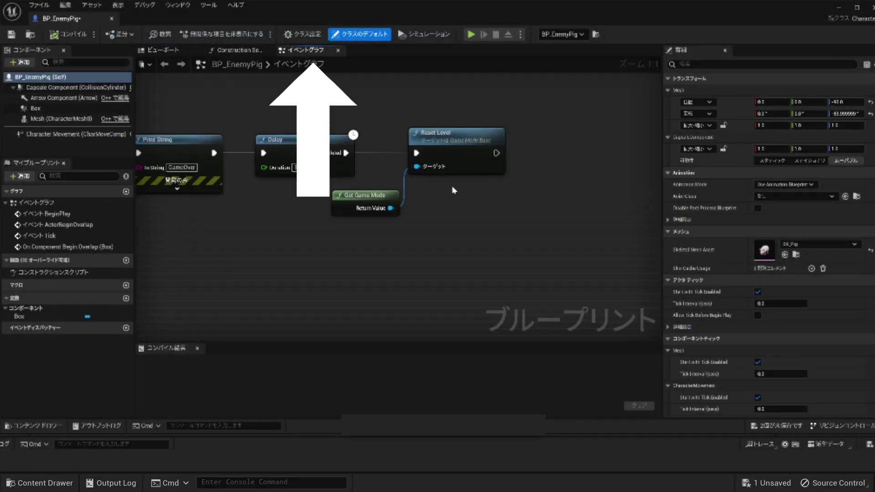
pyautogui.scroll(-1, 282, 239)
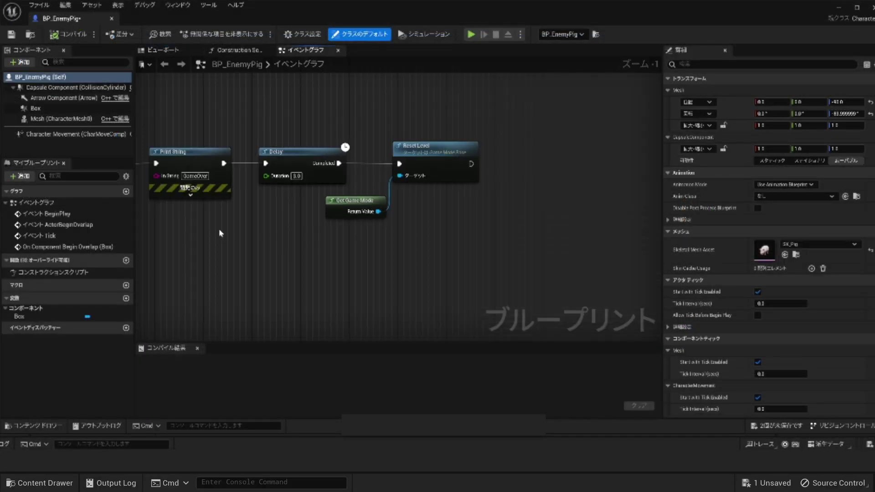
pyautogui.scroll(-1, 220, 233)
pyautogui.moveTo(188, 223); pyautogui.dragTo(373, 218, button='right')
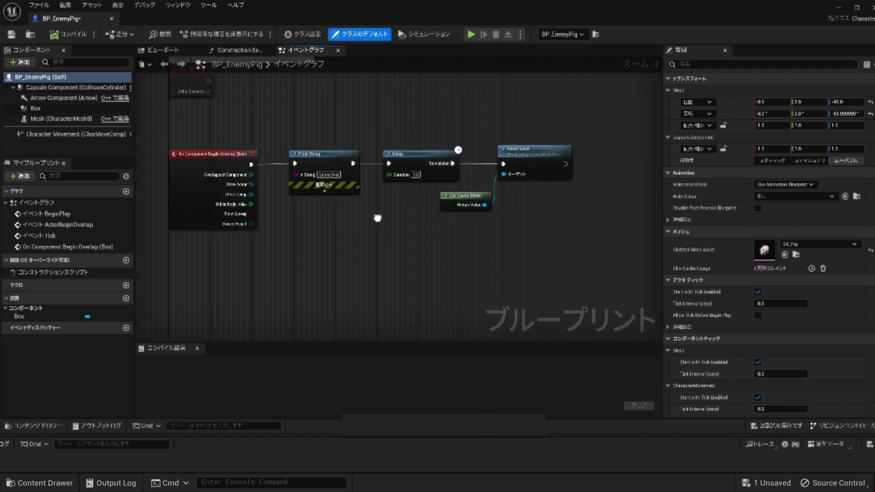
pyautogui.scroll(2, 374, 217)
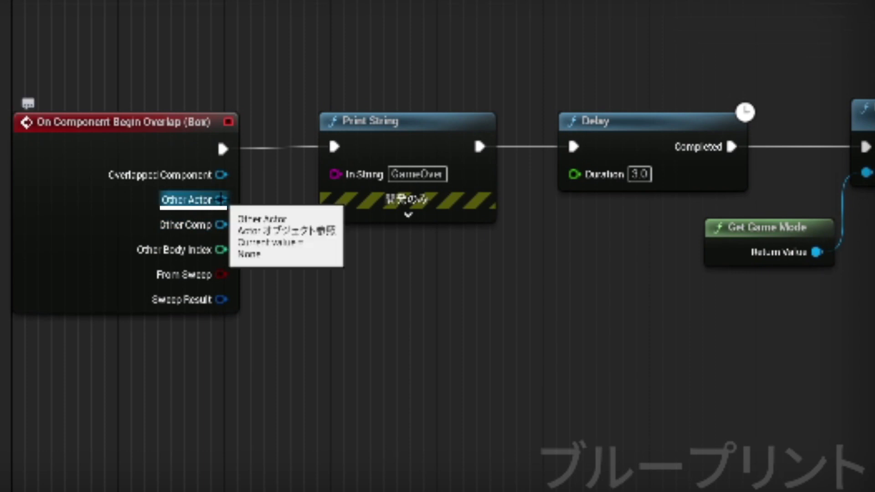
pyautogui.moveTo(221, 200); pyautogui.dragTo(355, 299)
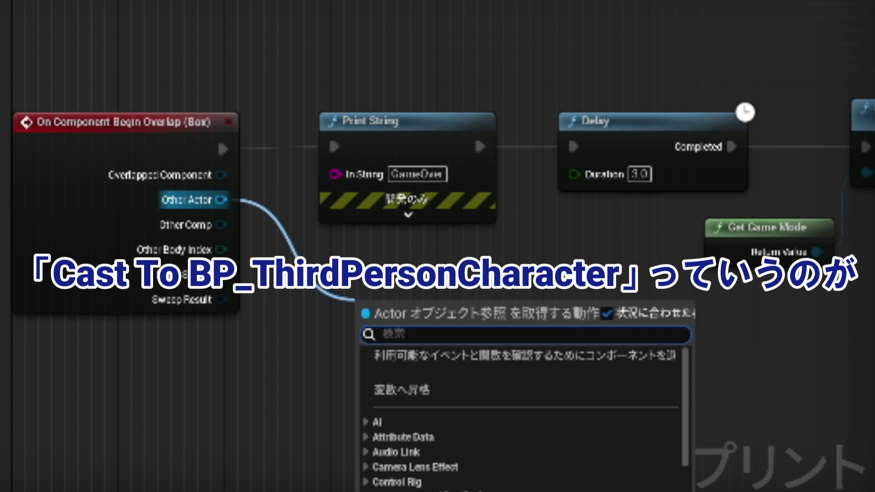
pyautogui.write('cast')
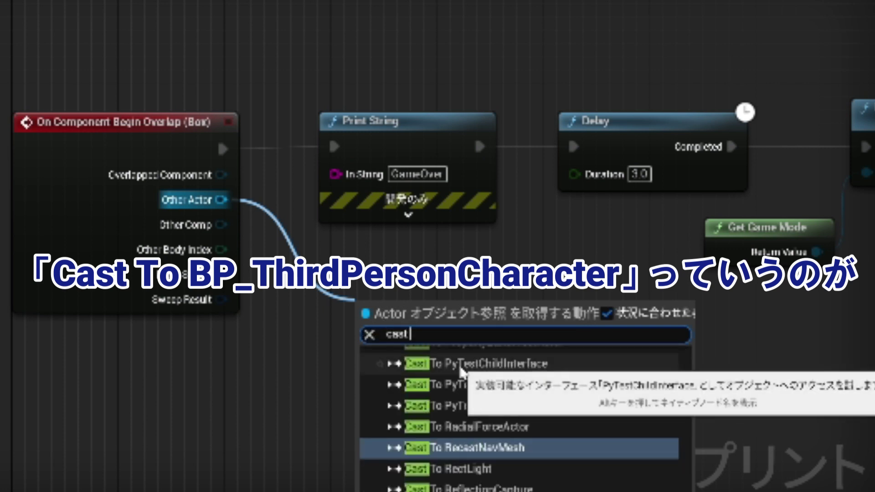
pyautogui.write(' th')
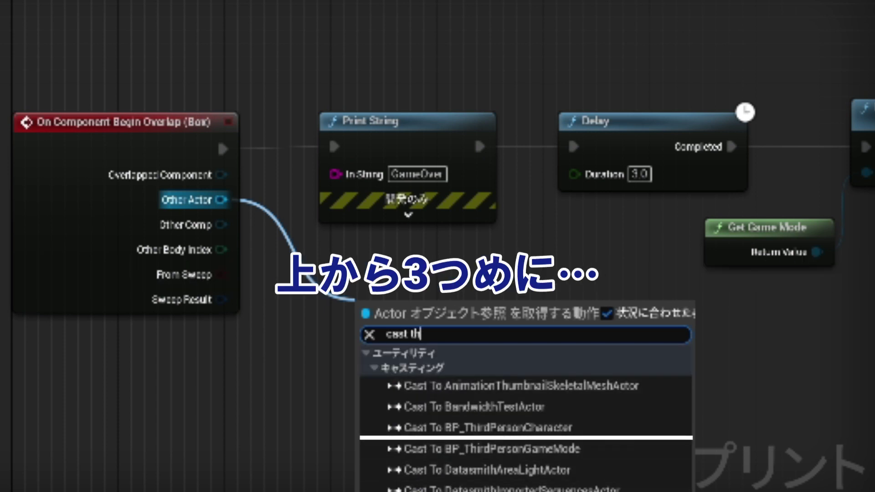
# Step: Insert Cast To BP_ThirdPersonCharacter between the overlap event and Print String
pyautogui.click(544, 427)
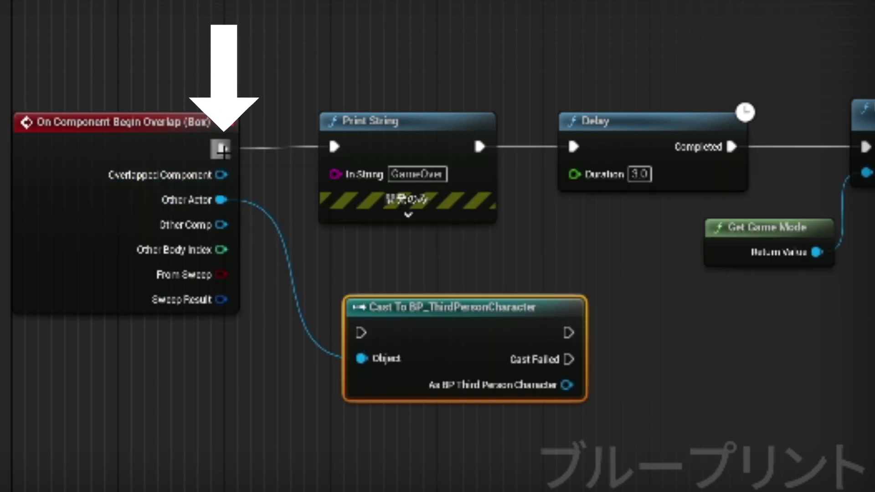
pyautogui.keyDown('ctrl'); pyautogui.moveTo(222, 149); pyautogui.dragTo(361, 333); pyautogui.keyUp('ctrl')
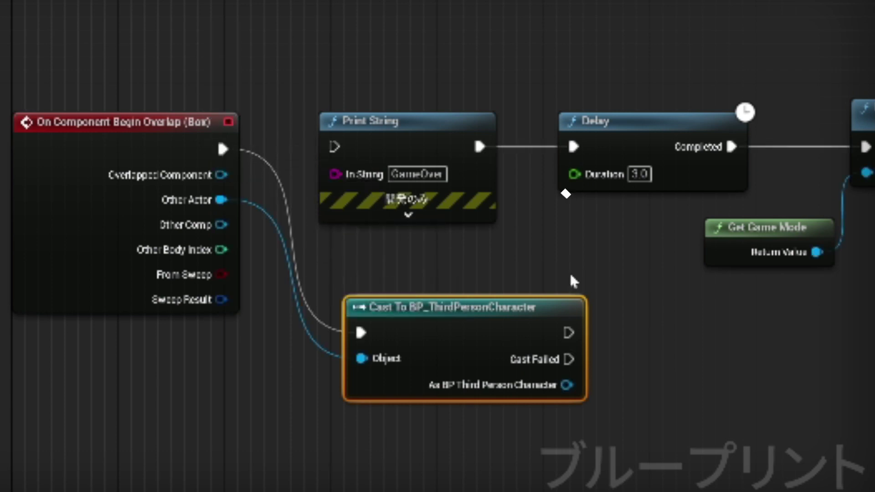
pyautogui.moveTo(576, 330)
pyautogui.mouseDown()
pyautogui.moveTo(579, 266)
pyautogui.moveTo(334, 146)
pyautogui.mouseUp()
# Step: Line up the overlap event, cast and Print String nodes, then compile BP_EnemyPig
pyautogui.moveTo(434, 122); pyautogui.dragTo(474, 122)
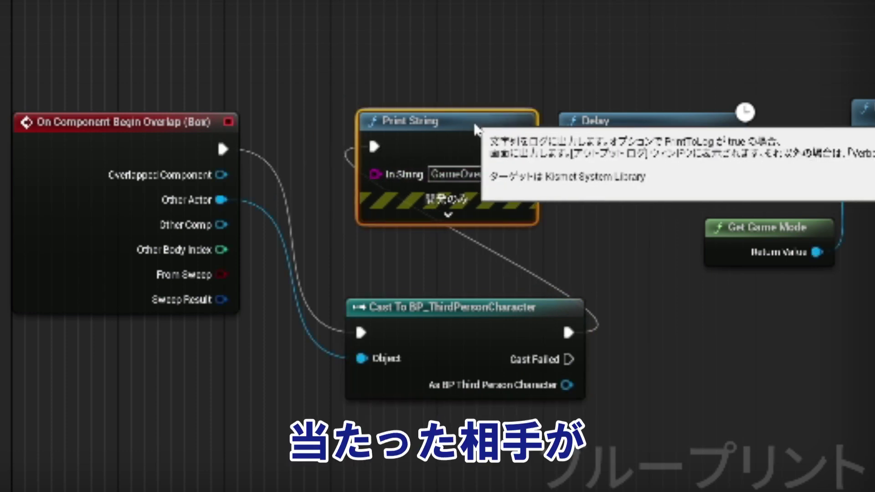
pyautogui.moveTo(486, 297)
pyautogui.mouseDown()
pyautogui.moveTo(420, 303)
pyautogui.moveTo(433, 288)
pyautogui.mouseUp()
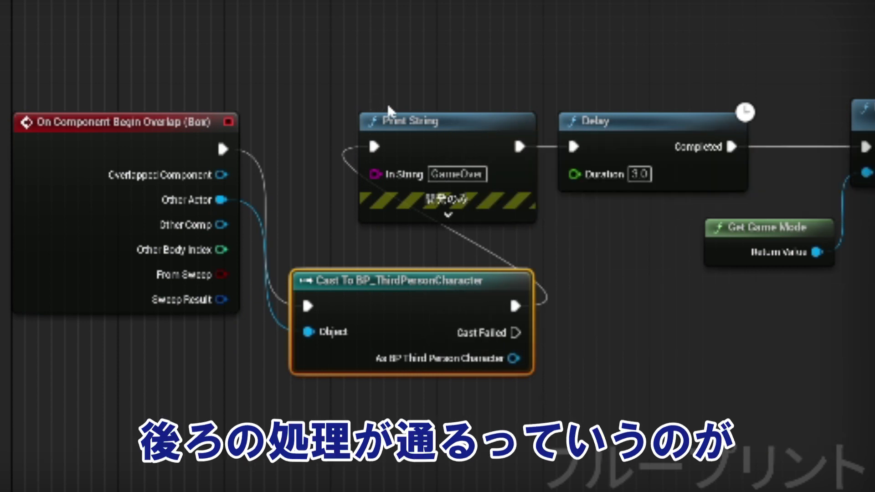
pyautogui.moveTo(426, 127); pyautogui.dragTo(624, 286)
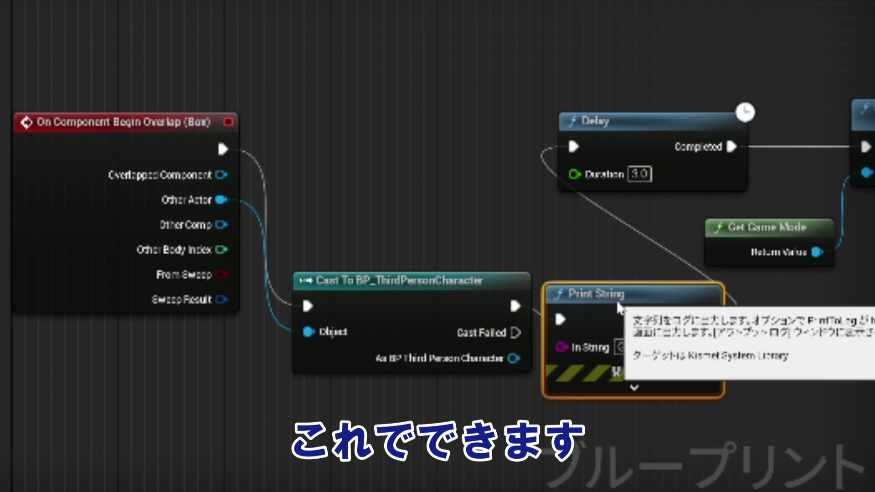
pyautogui.moveTo(176, 91); pyautogui.dragTo(532, 408)
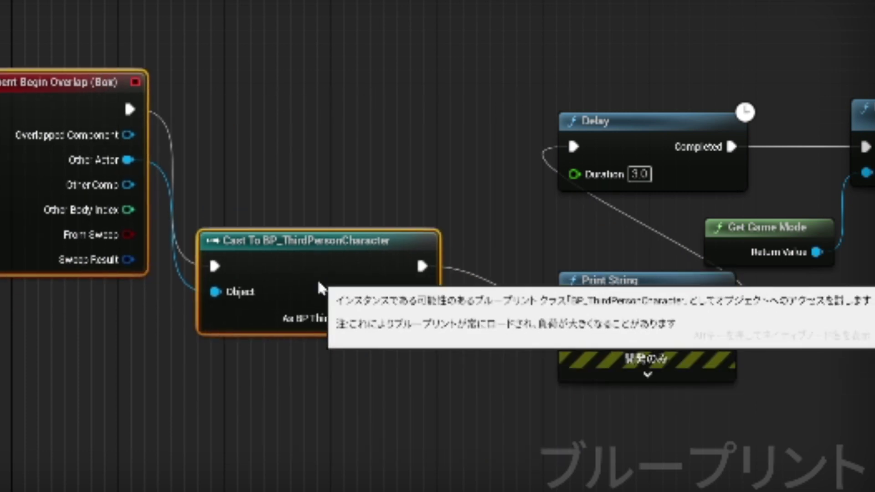
pyautogui.moveTo(416, 318); pyautogui.dragTo(269, 278)
pyautogui.click(562, 143)
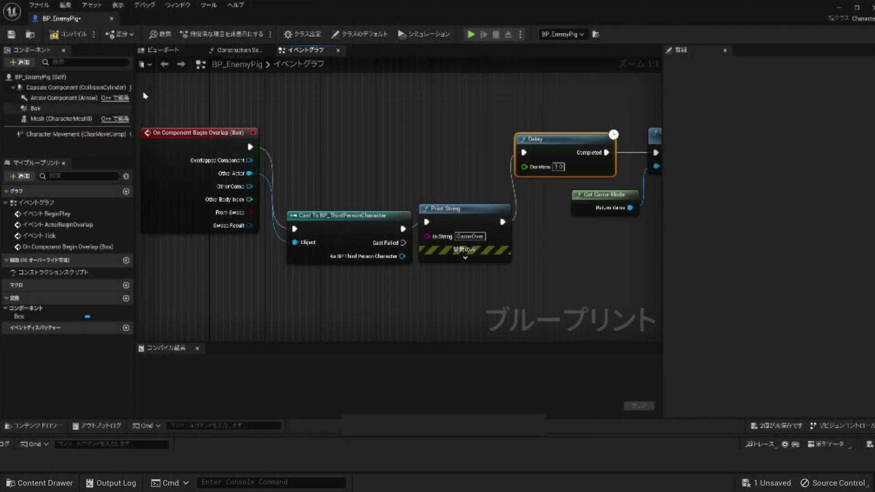
pyautogui.click(75, 40)
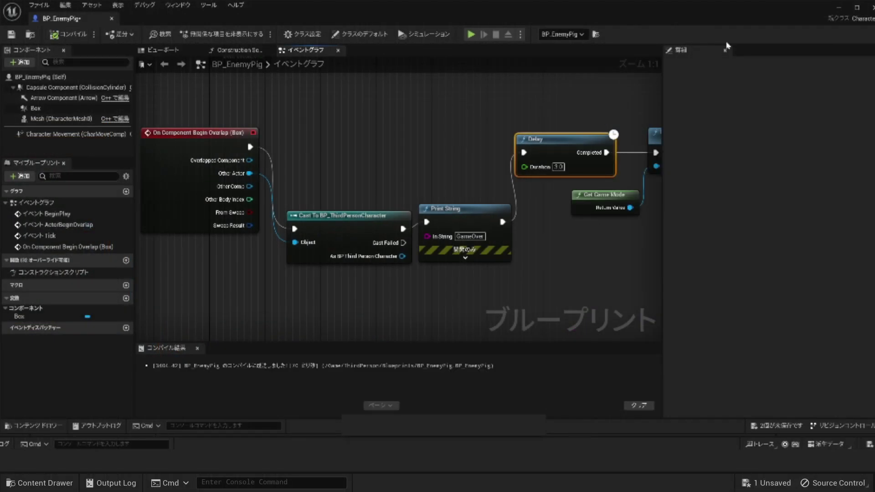
# Step: Play-test the level, controlling the character to check the pig collision
pyautogui.click(867, 8)
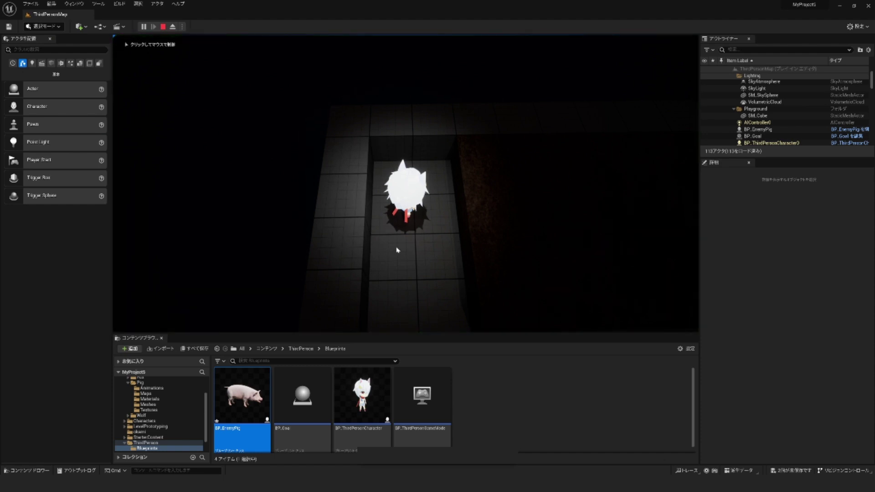
pyautogui.click(396, 250)
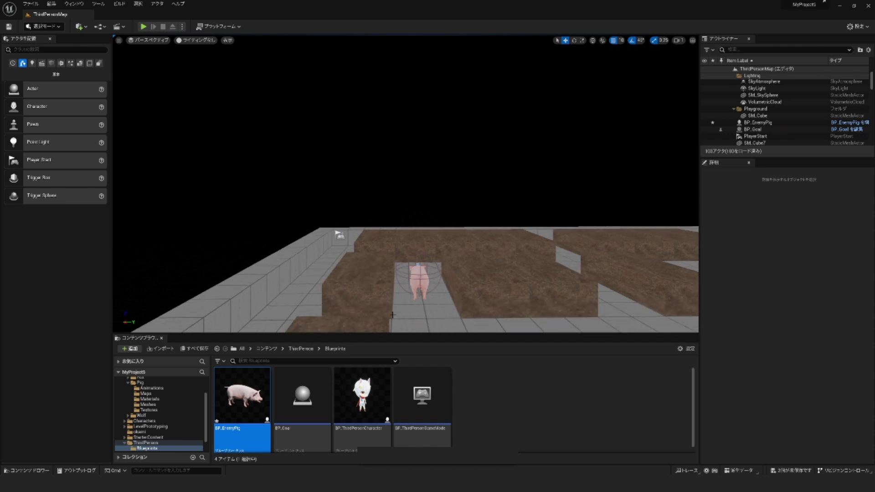
# Step: Open BP_EnemyPig and delete its Get Game Mode and Reset Level nodes
pyautogui.doubleClick(245, 396)
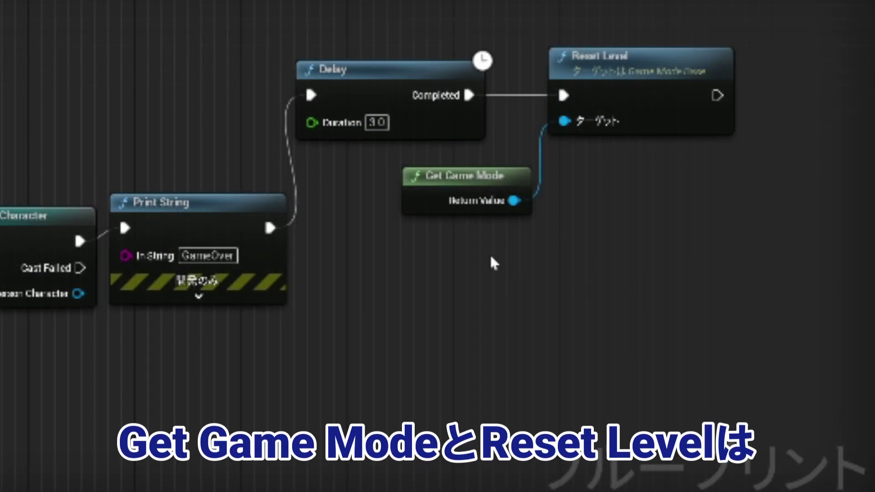
pyautogui.moveTo(464, 241); pyautogui.dragTo(425, 210)
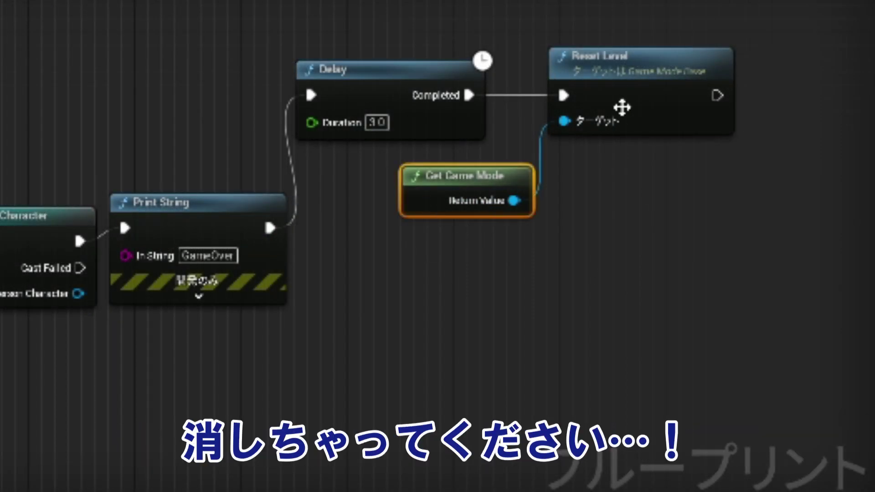
pyautogui.keyDown('ctrl'); pyautogui.click(622, 87); pyautogui.keyUp('ctrl')
pyautogui.press('Delete')
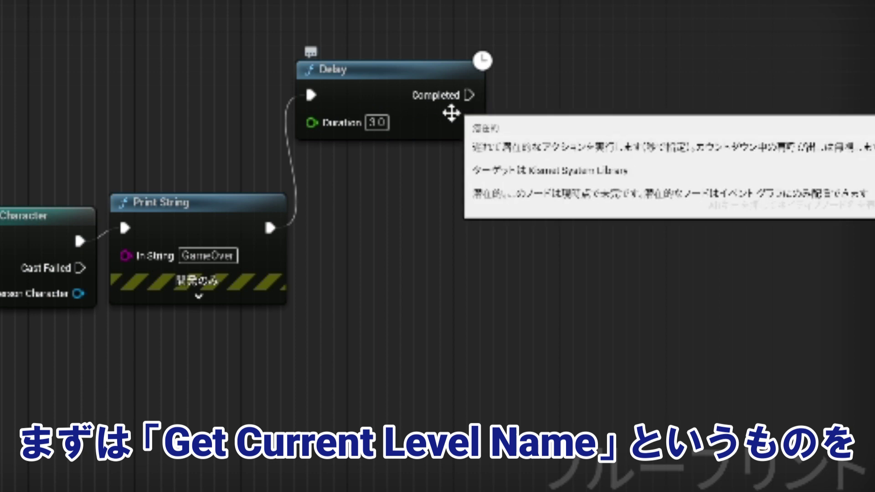
# Step: Add a Get Current Level Name node and wire Delay's Completed into it
pyautogui.rightClick(523, 121)
pyautogui.write('get')
pyautogui.write(' ca')
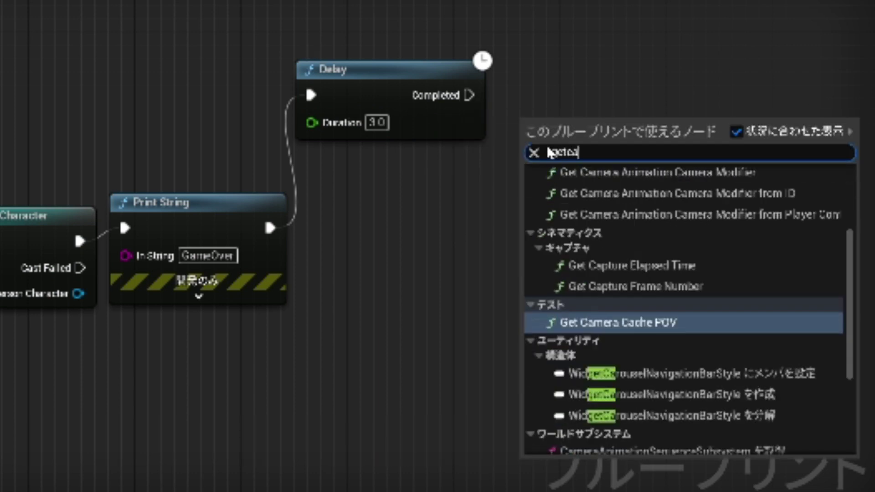
pyautogui.press('BackSpace')
pyautogui.press('BackSpace')
pyautogui.write(' levelna')
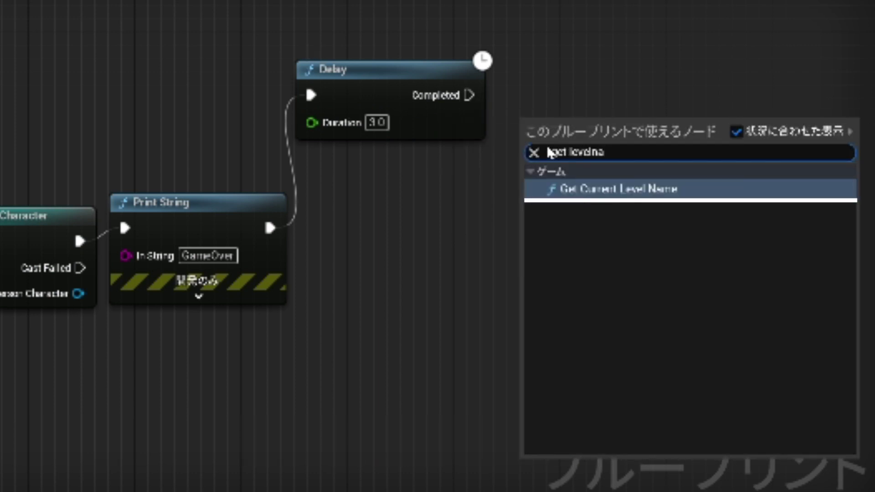
pyautogui.click(598, 190)
pyautogui.moveTo(593, 85); pyautogui.dragTo(586, 72)
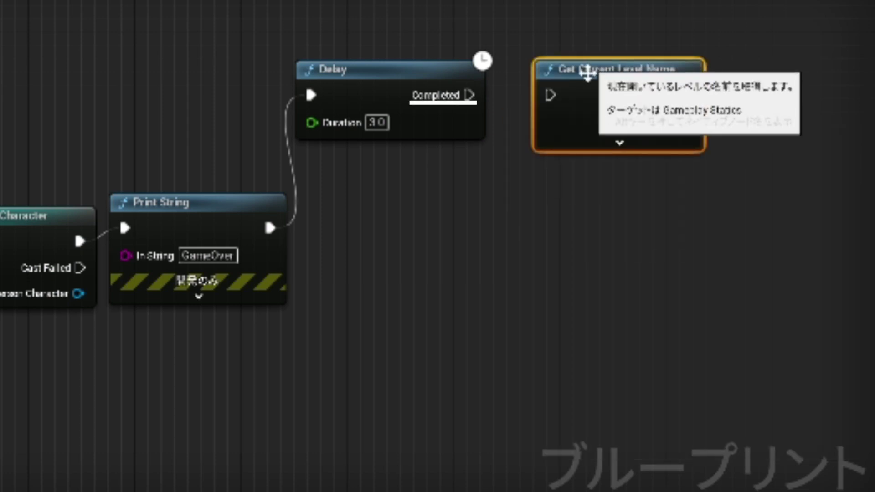
pyautogui.moveTo(469, 95); pyautogui.dragTo(551, 94)
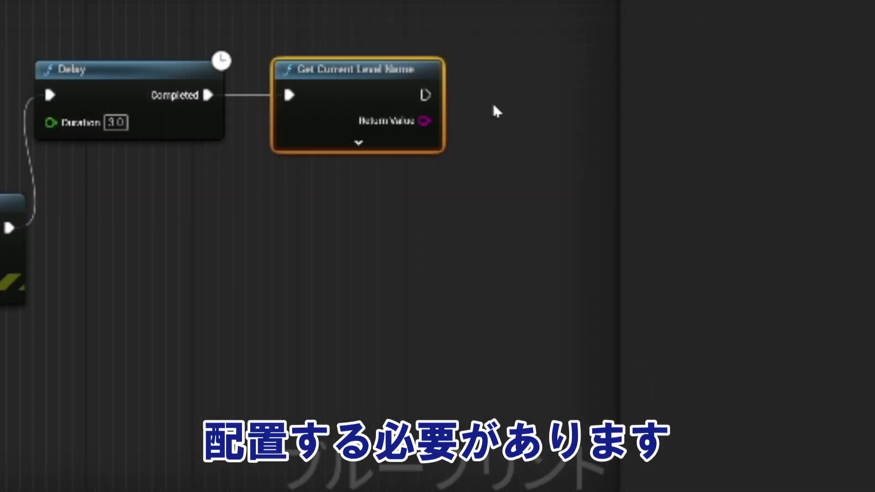
# Step: Add Open Level (by Name) after it, feeding the current level name into Level Name
pyautogui.rightClick(492, 107)
pyautogui.write('open')
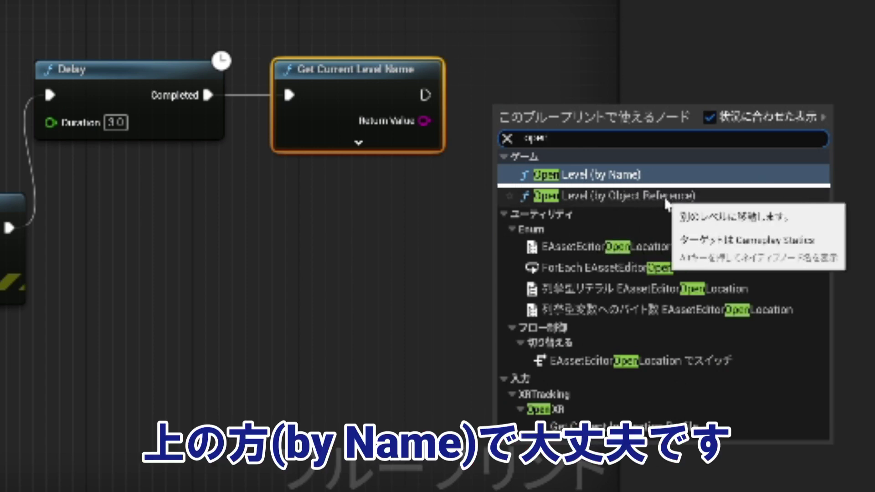
pyautogui.click(621, 175)
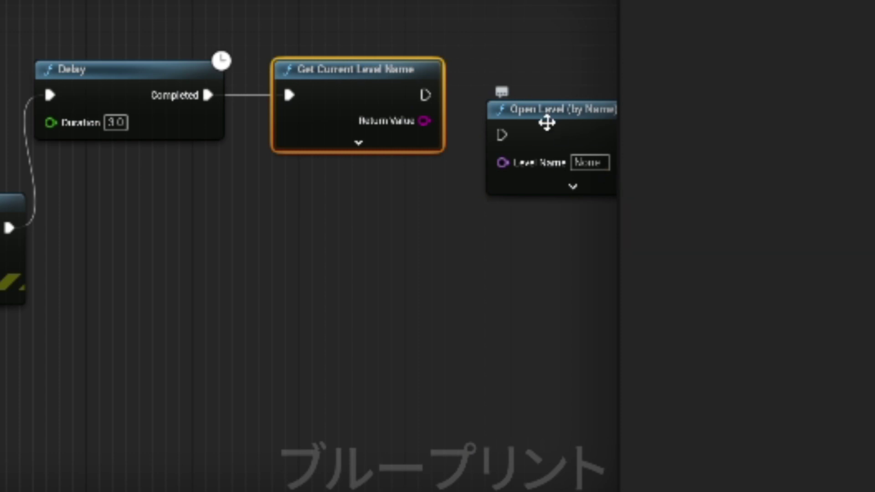
pyautogui.moveTo(425, 95); pyautogui.dragTo(495, 137)
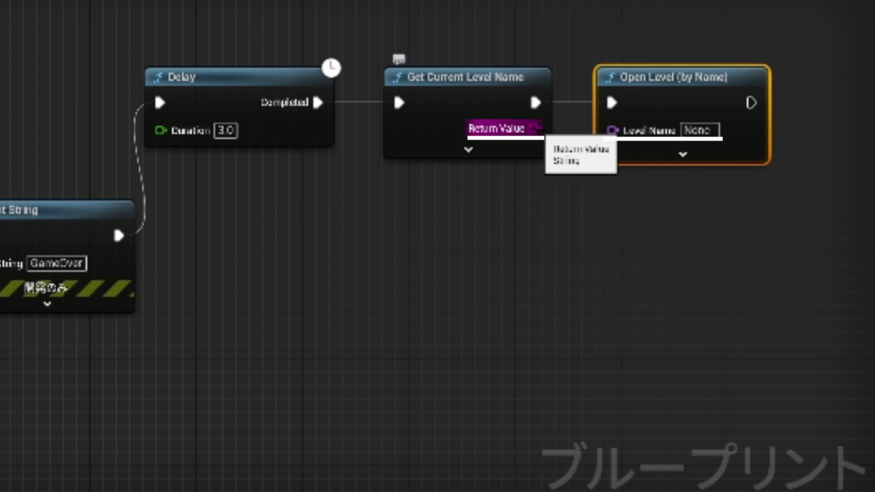
pyautogui.moveTo(537, 130); pyautogui.dragTo(611, 131)
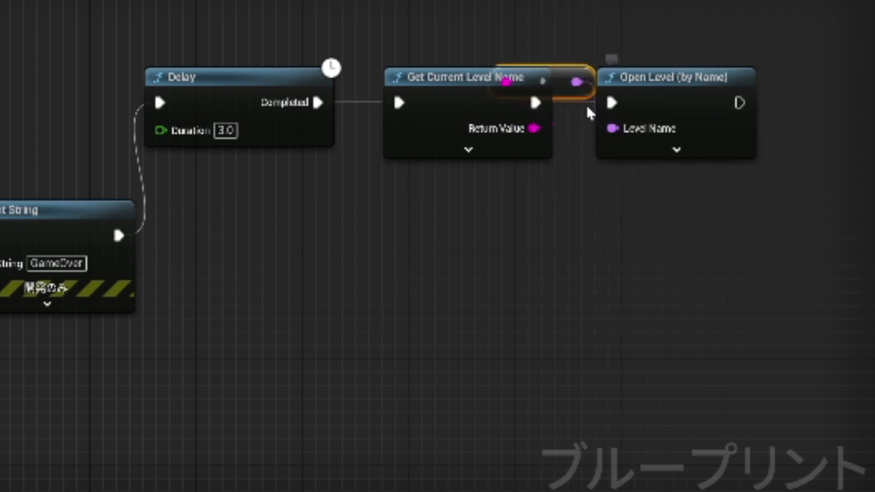
pyautogui.moveTo(570, 70); pyautogui.dragTo(613, 214)
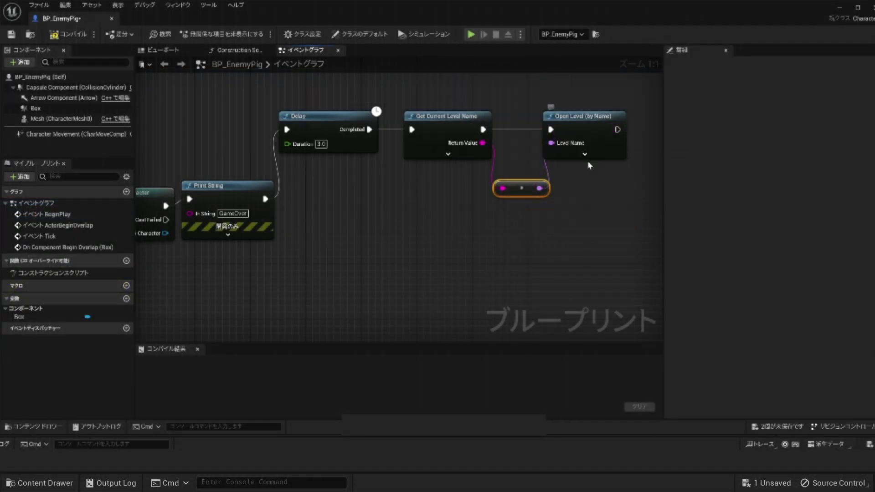
# Step: Compile BP_EnemyPig and walk the character with W toward the pig in play
pyautogui.click(67, 34)
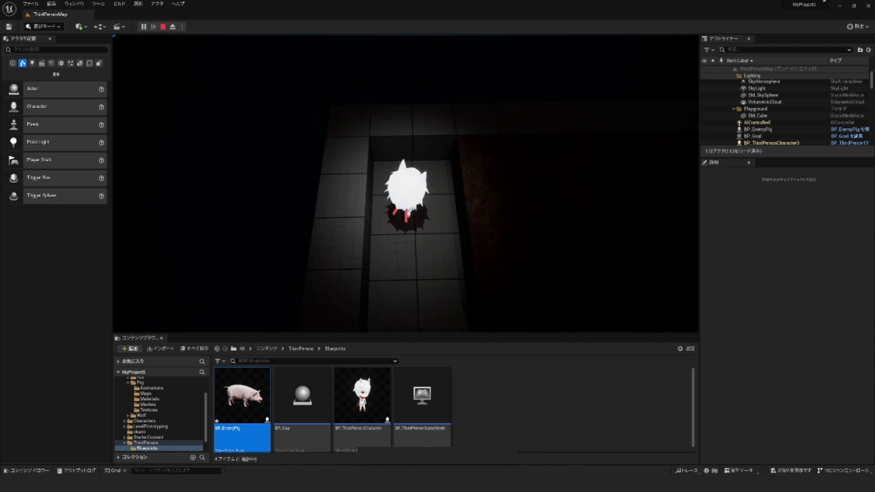
pyautogui.press('w')
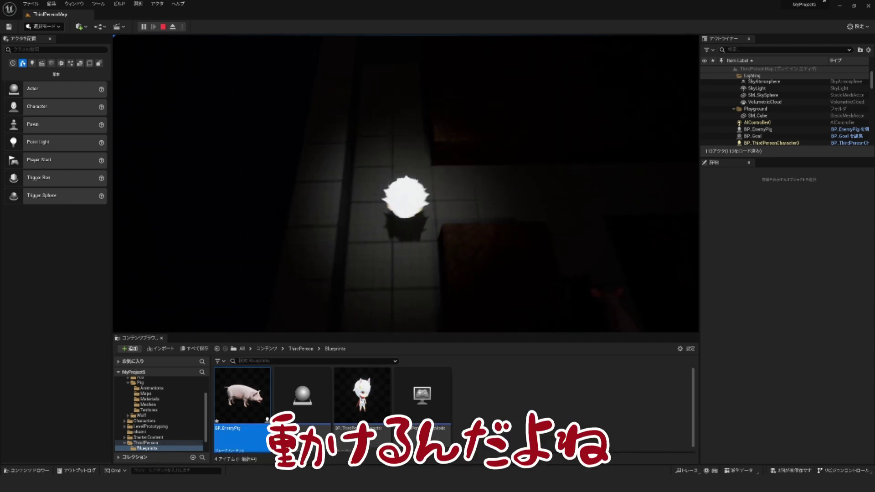